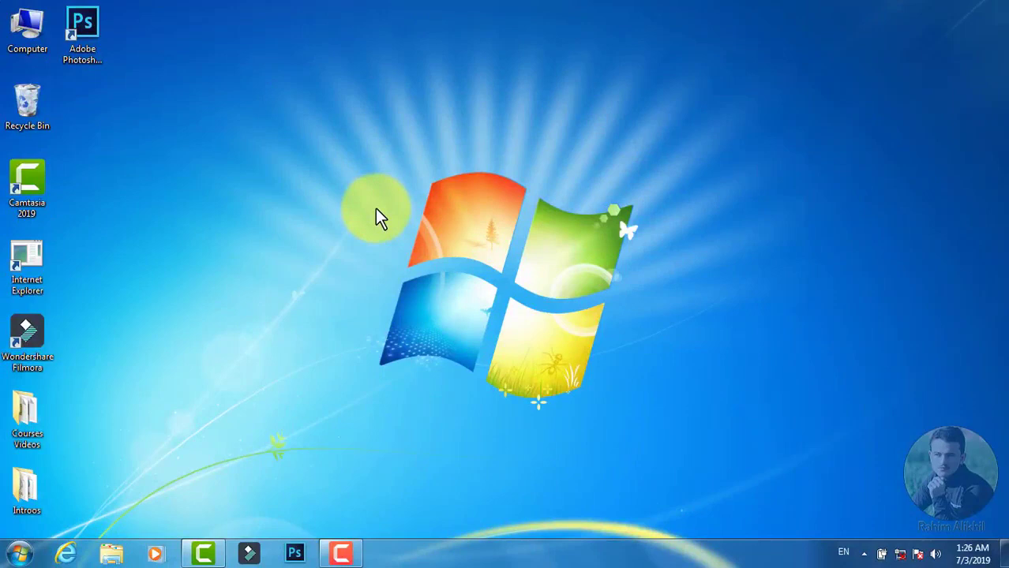
Open Control Panel's User Accounts and view the form for changing the account password
{"action": "left_click", "coordinate": [19, 553]}
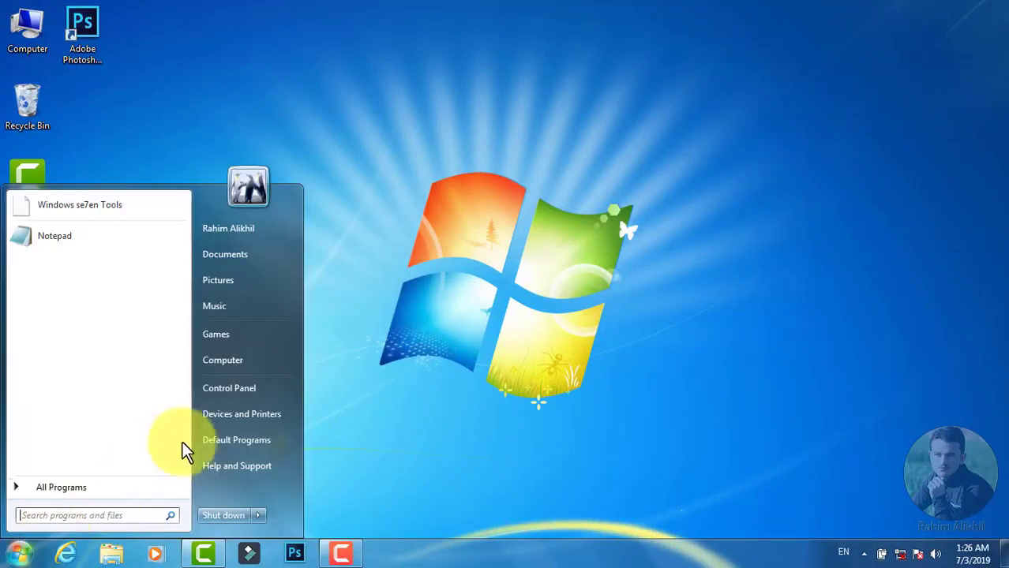
{"action": "left_click", "coordinate": [227, 388]}
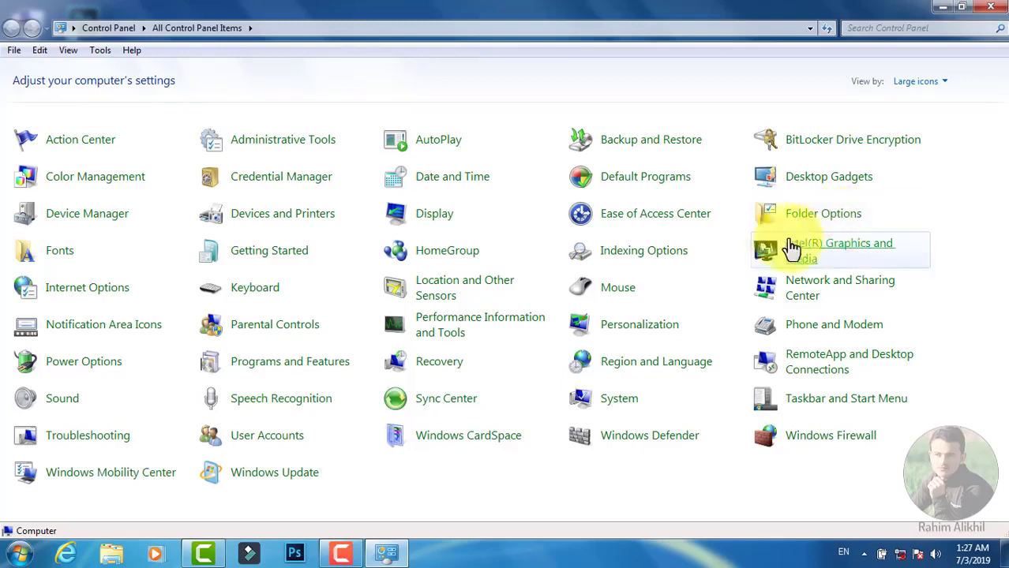
{"action": "left_click", "coordinate": [308, 444]}
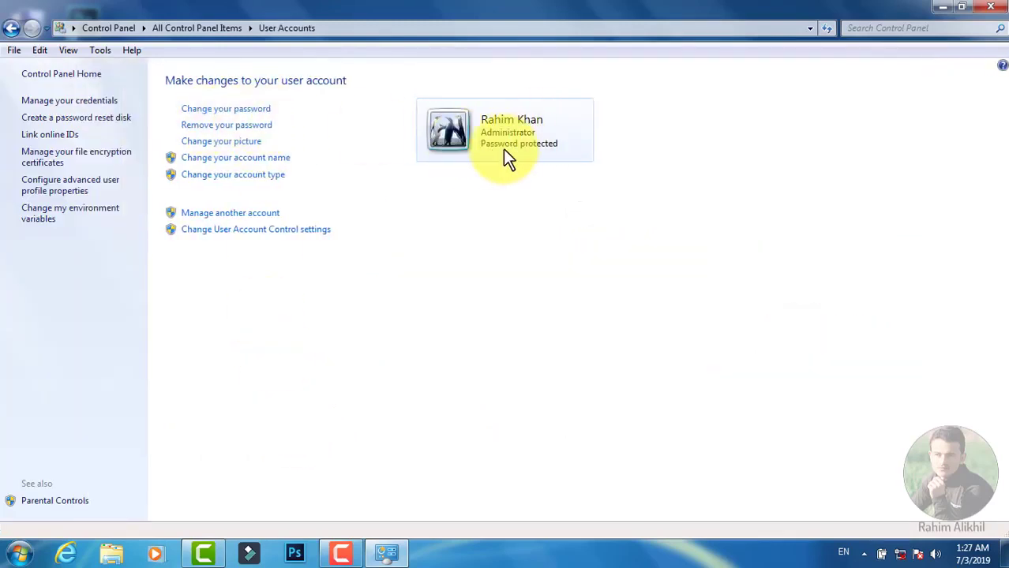
{"action": "left_click", "coordinate": [227, 116]}
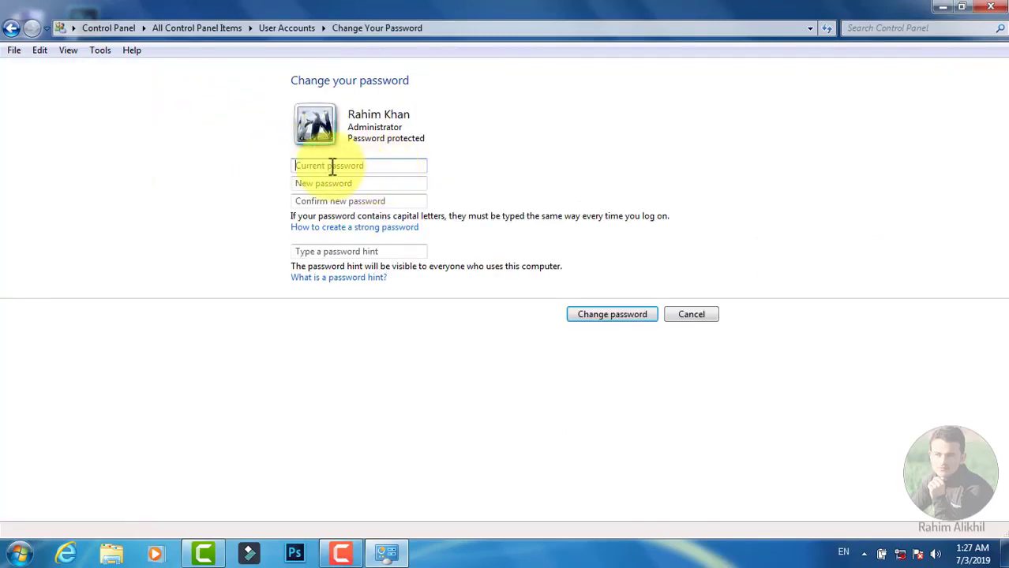
View the form for removing the account password, and close Control Panel
{"action": "left_click", "coordinate": [12, 28]}
{"action": "left_click", "coordinate": [258, 131]}
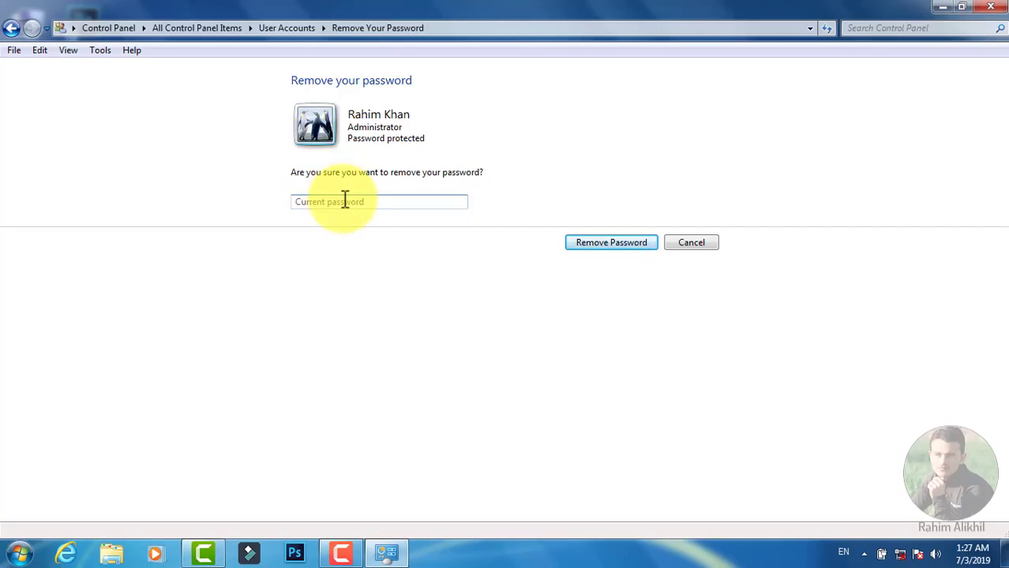
{"action": "left_click", "coordinate": [991, 7]}
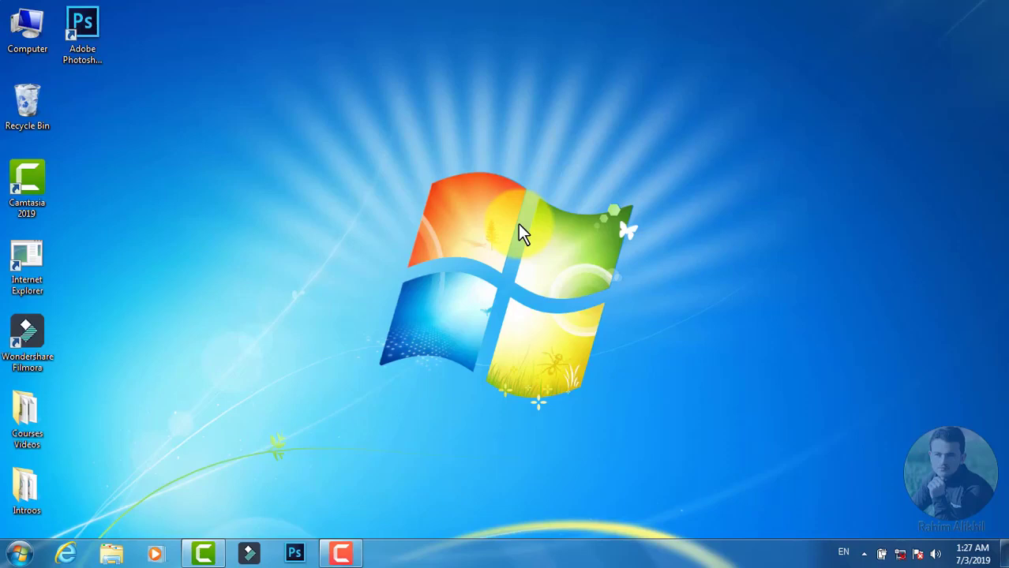
Examine which fields Control Panel's password-change form requires, return to the User Accounts options and close Control Panel
{"action": "left_click", "coordinate": [19, 553]}
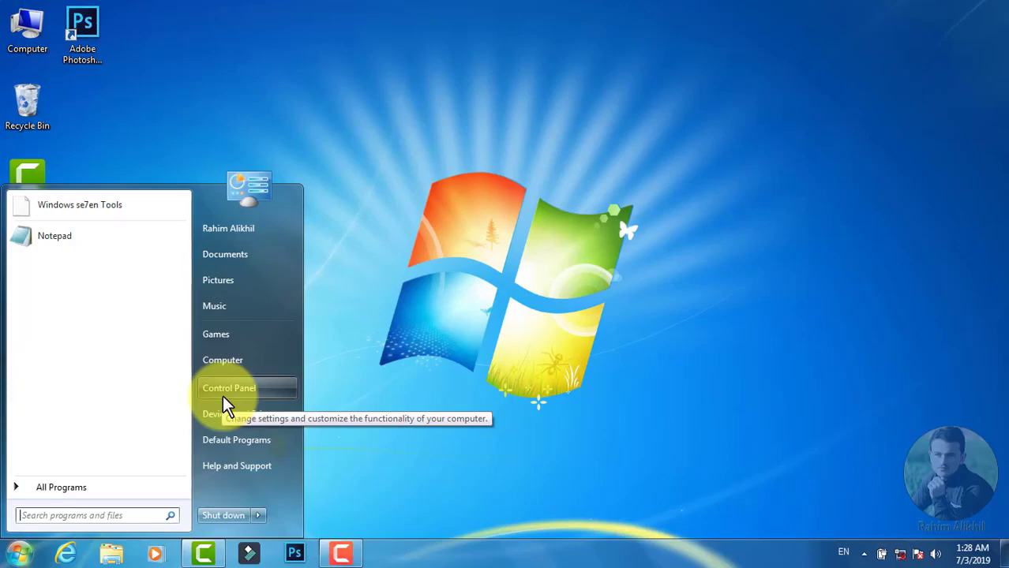
{"action": "left_click", "coordinate": [223, 397]}
{"action": "left_click", "coordinate": [268, 436]}
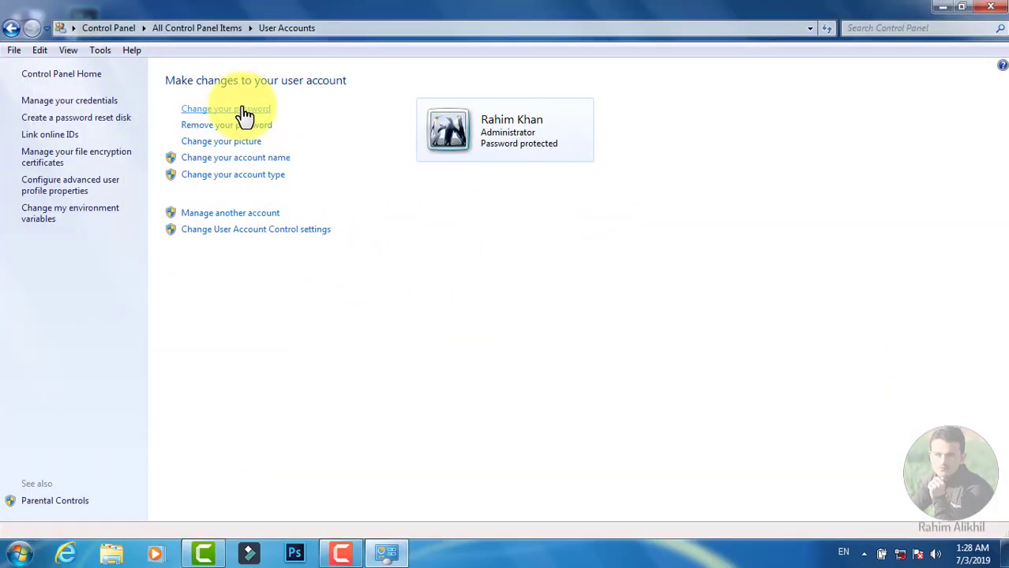
{"action": "left_click", "coordinate": [242, 109]}
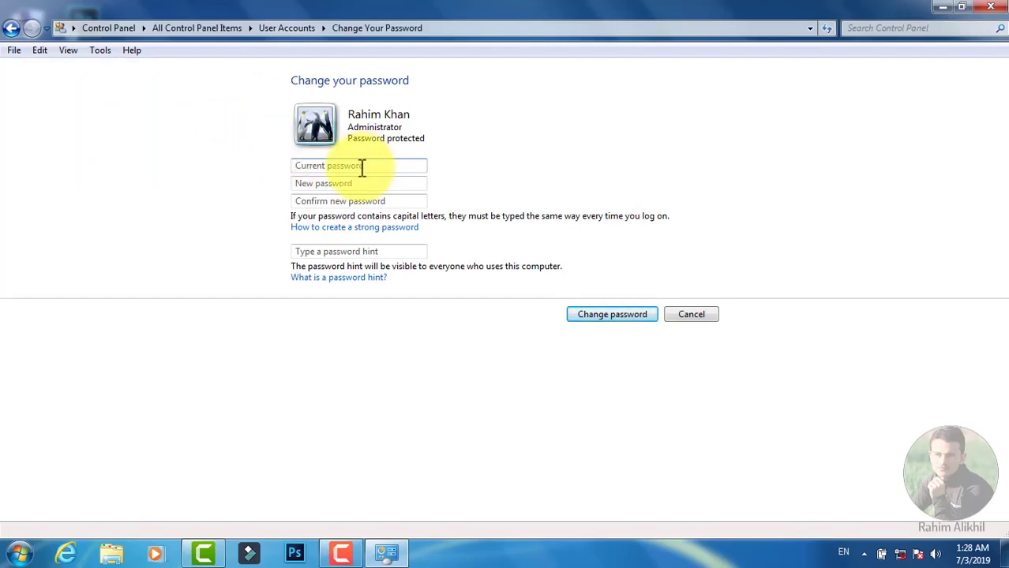
{"action": "left_click", "coordinate": [11, 29]}
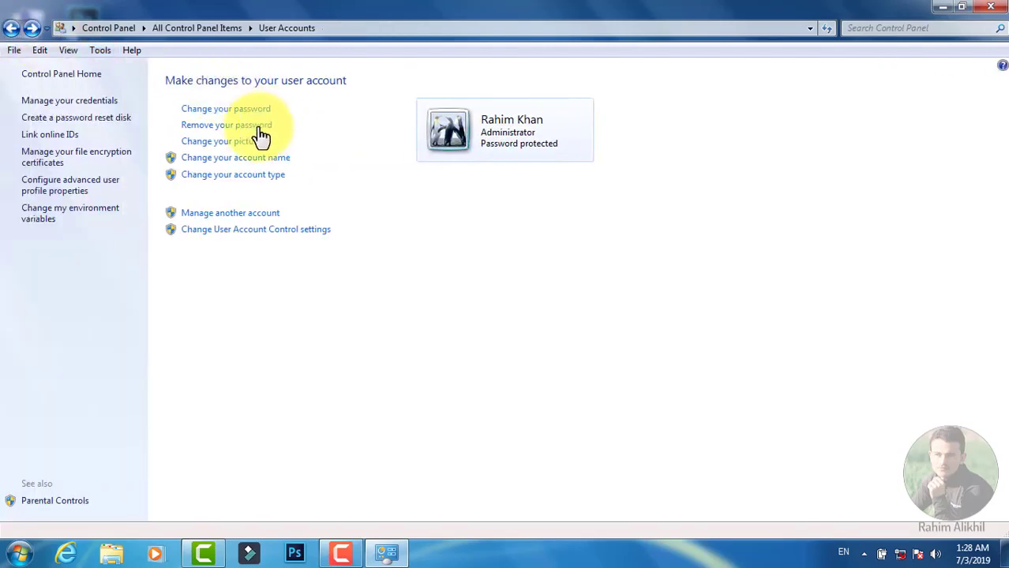
{"action": "left_click", "coordinate": [989, 8]}
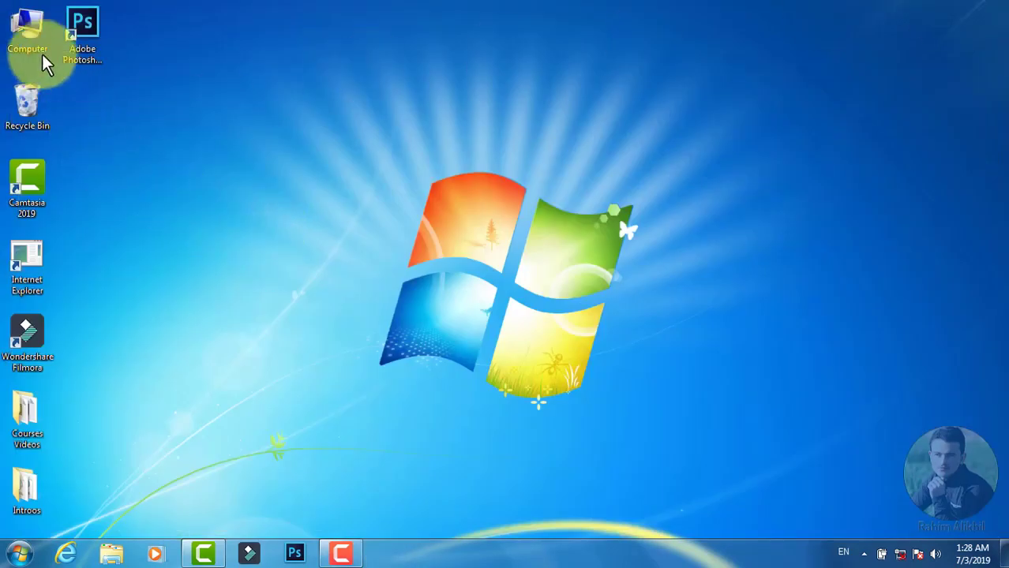
Open Computer Management and show the Users list under Local Users and Groups
{"action": "right_click", "coordinate": [31, 34]}
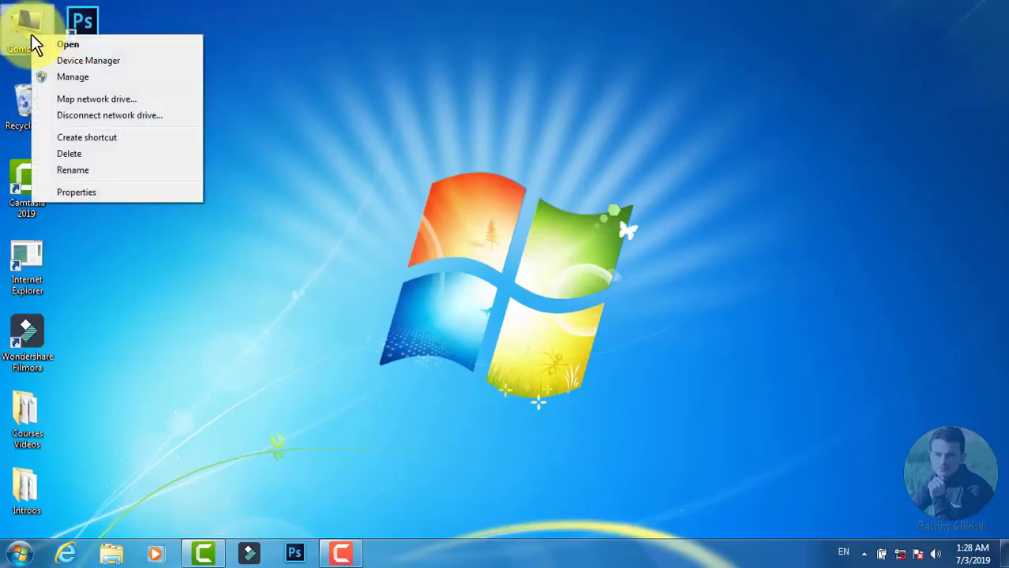
{"action": "left_click", "coordinate": [94, 79]}
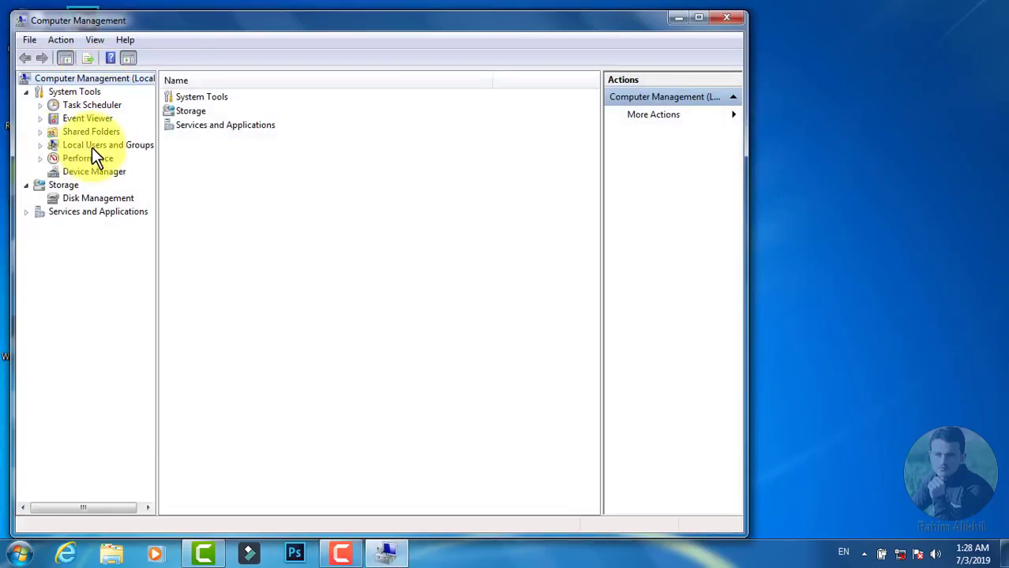
{"action": "left_click", "coordinate": [72, 146]}
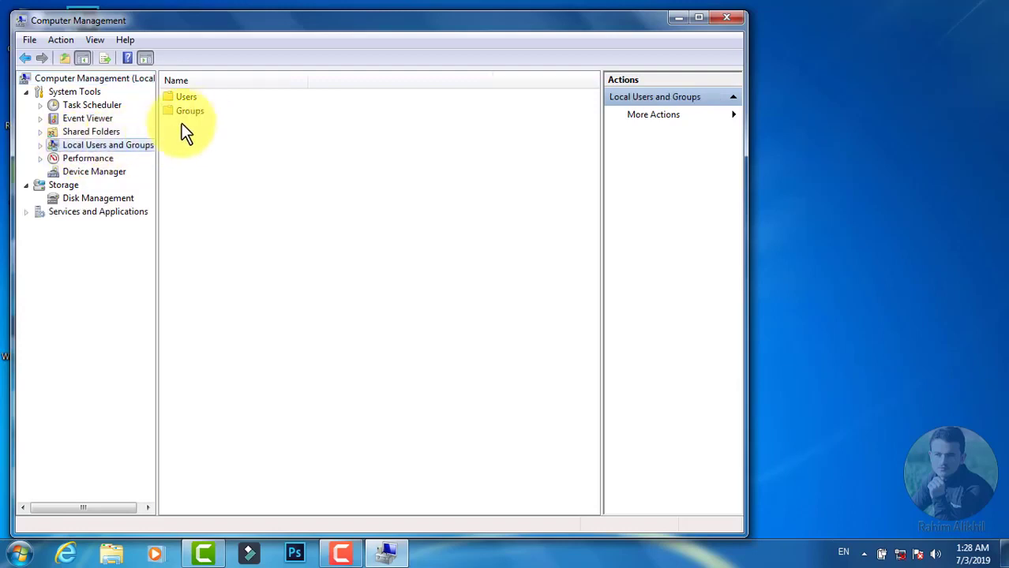
{"action": "double_click", "coordinate": [183, 98]}
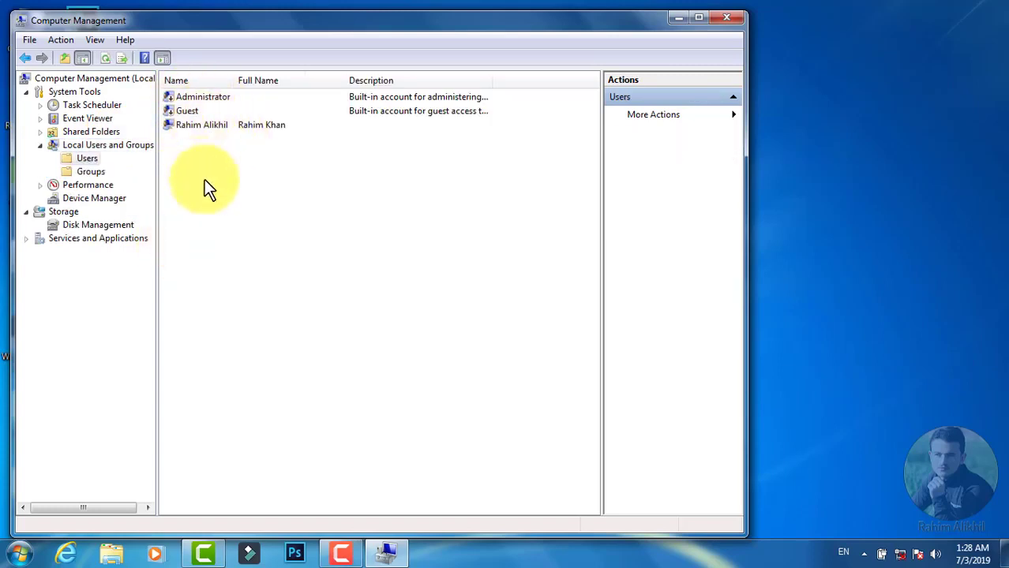
Check which listed local account is the signed-in user and view the actions available for it
{"action": "left_click", "coordinate": [20, 553]}
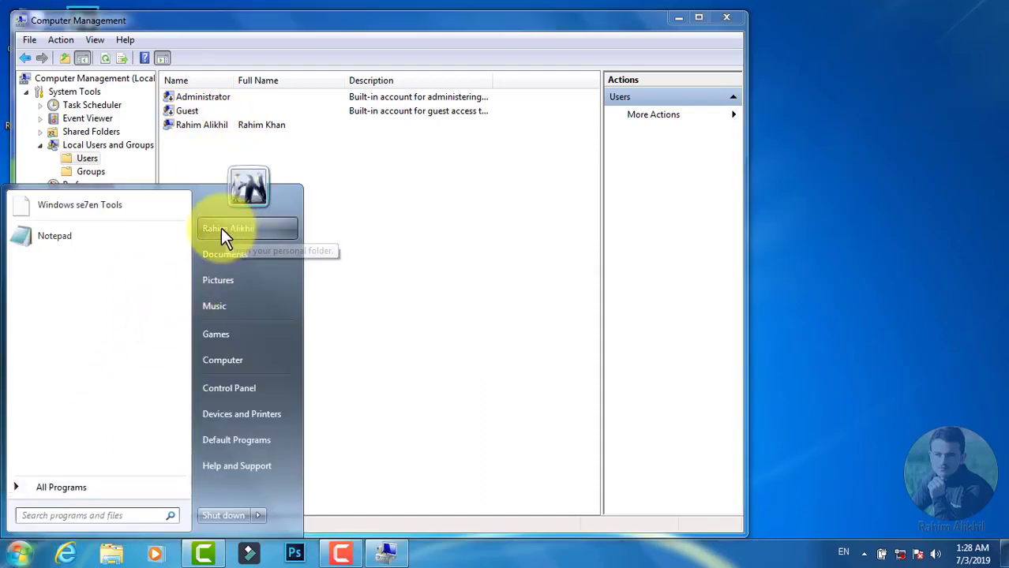
{"action": "left_click", "coordinate": [371, 235]}
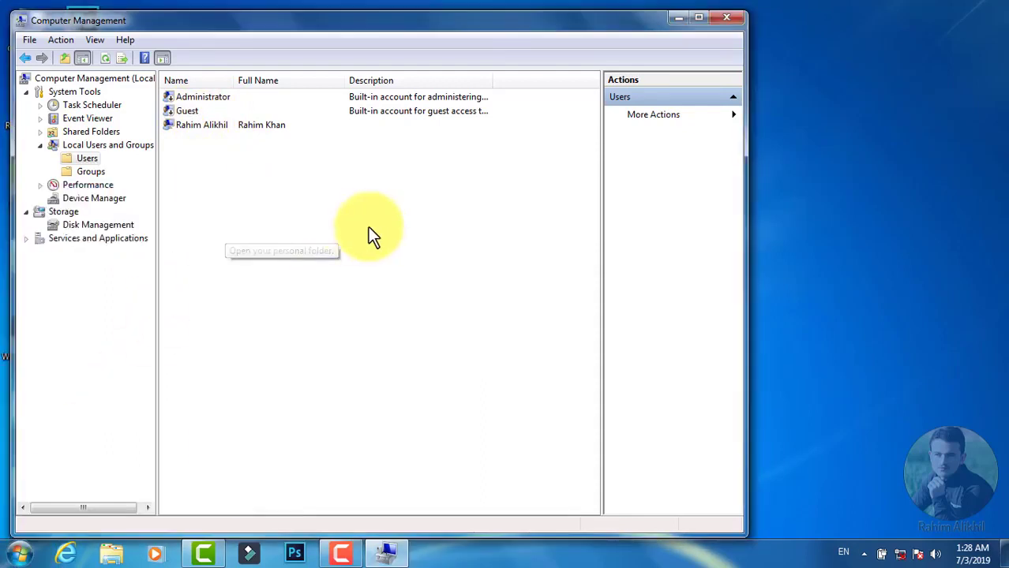
{"action": "right_click", "coordinate": [206, 135]}
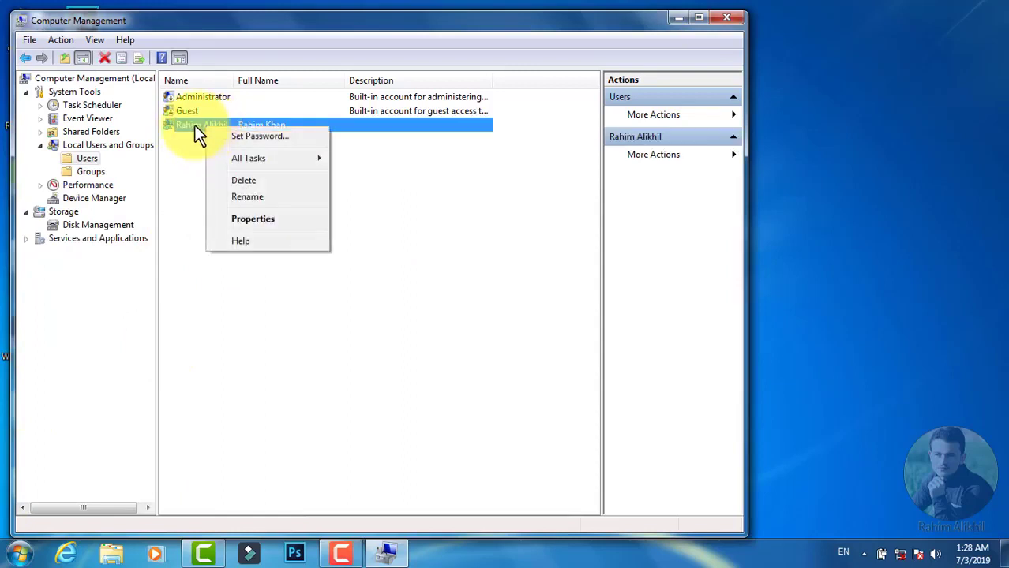
{"action": "key", "text": "Return"}
{"action": "left_click", "coordinate": [509, 113]}
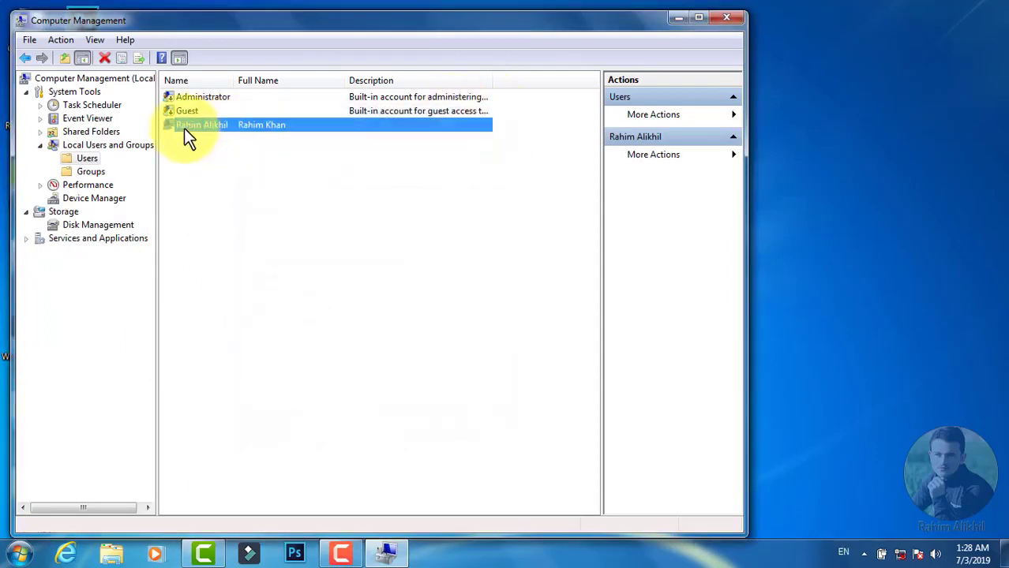
Open the Set Password dialog for the signed-in user's account, proceeding past the data-loss warning
{"action": "right_click", "coordinate": [197, 121]}
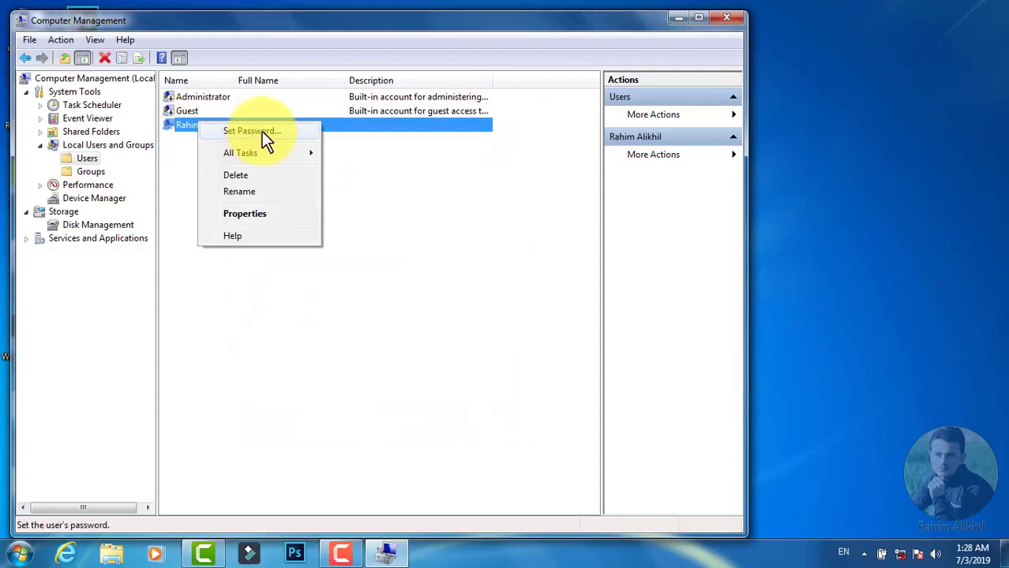
{"action": "left_click", "coordinate": [262, 131]}
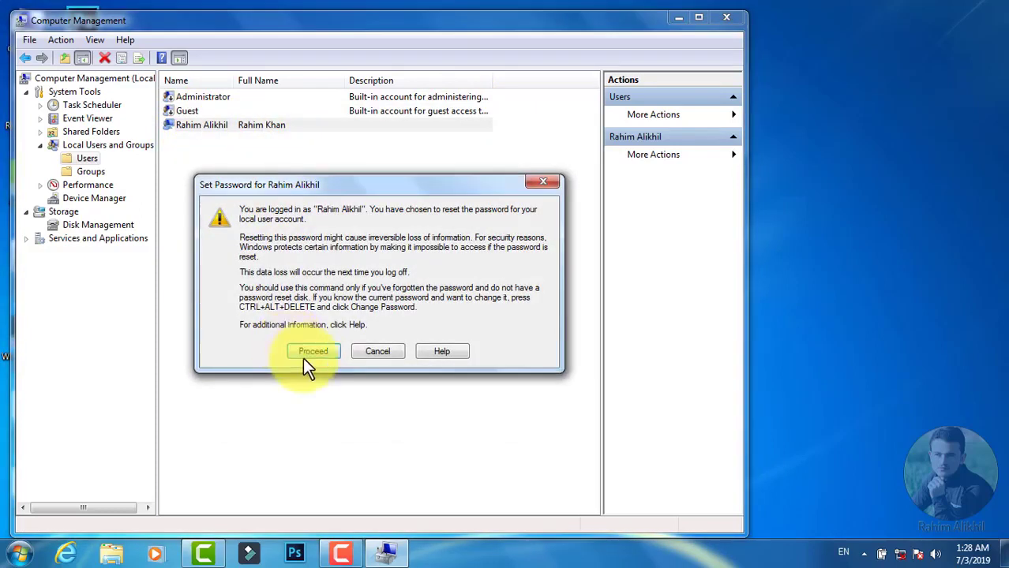
{"action": "left_click", "coordinate": [314, 352]}
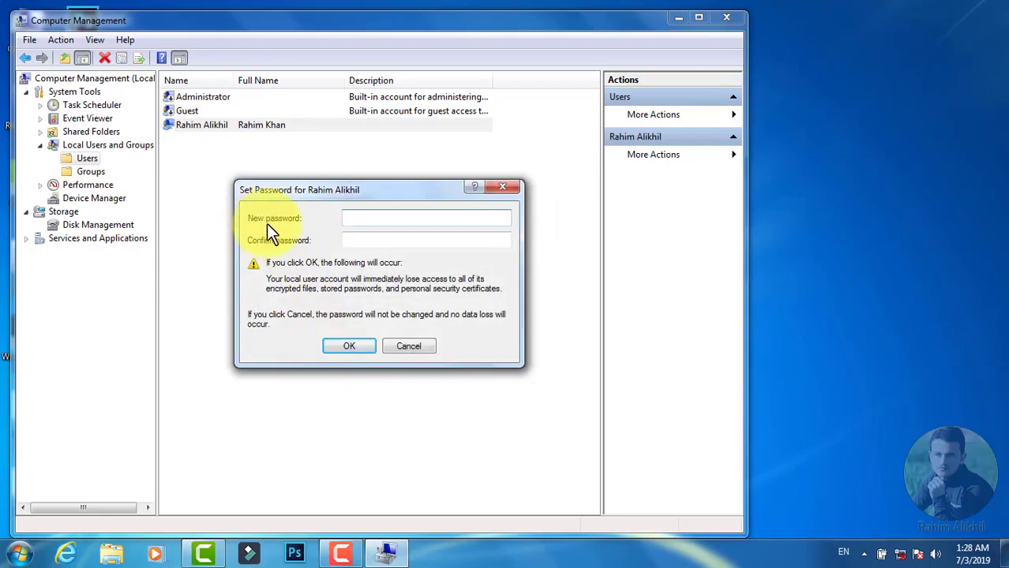
Compare with the password-change form in Control Panel's User Accounts, and close Control Panel
{"action": "left_click", "coordinate": [20, 553]}
{"action": "left_click", "coordinate": [264, 381]}
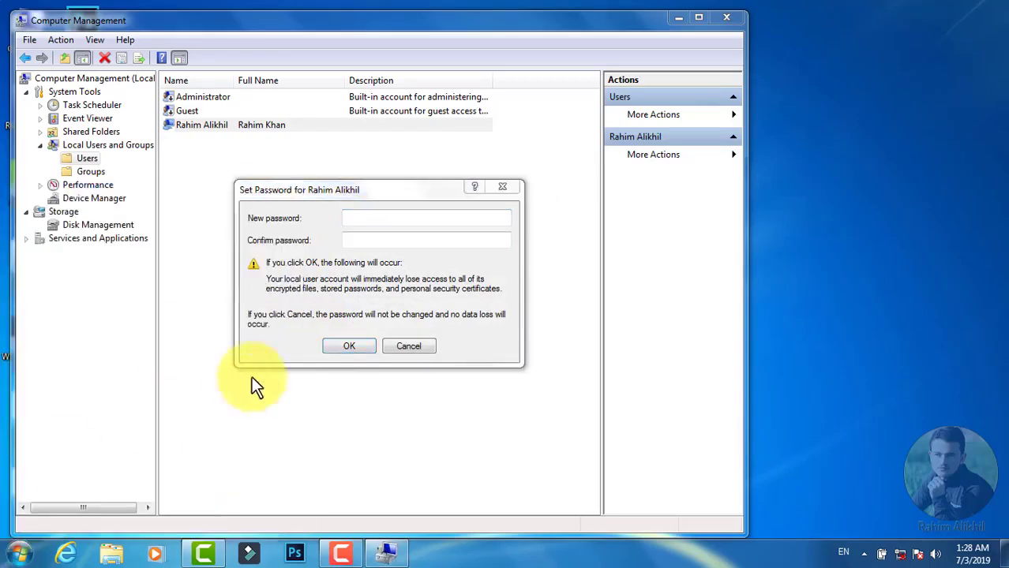
{"action": "left_click", "coordinate": [267, 438]}
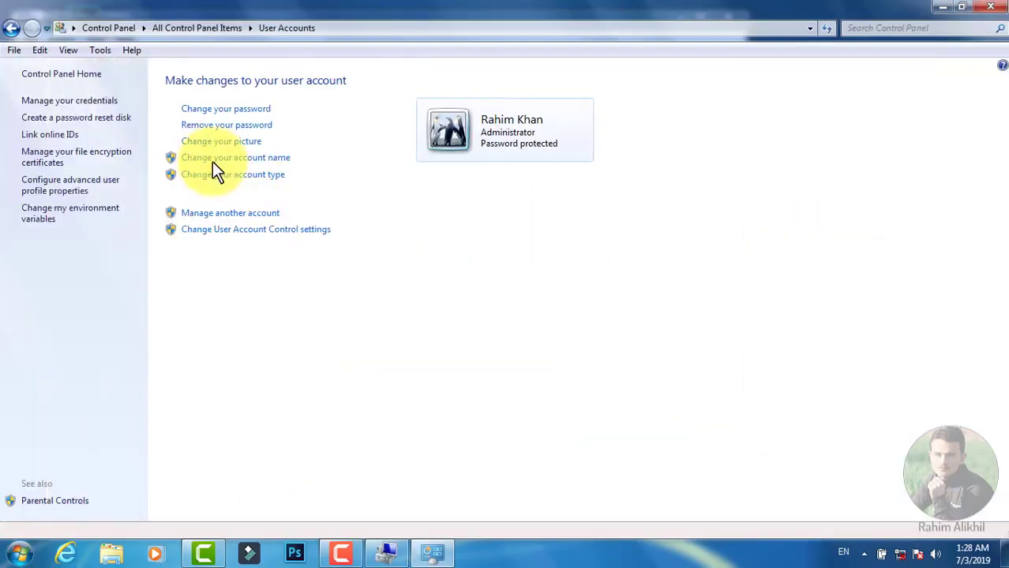
{"action": "left_click", "coordinate": [225, 109]}
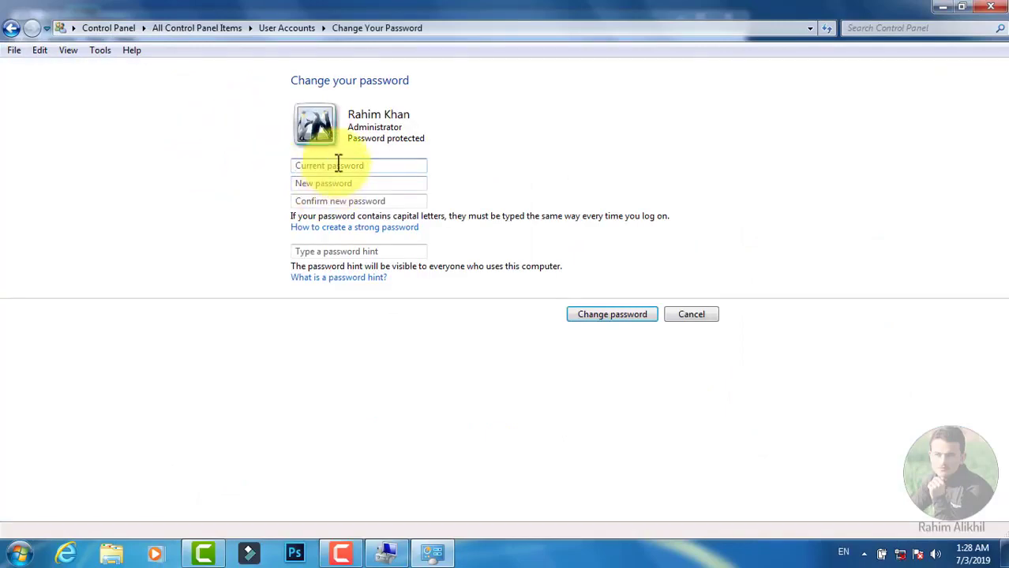
{"action": "left_click", "coordinate": [990, 7]}
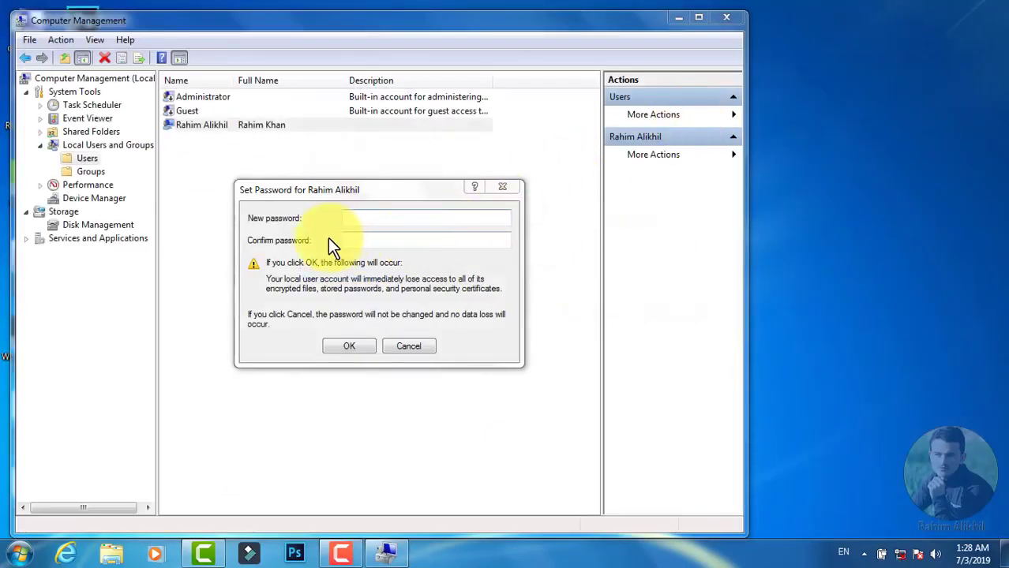
Enter and confirm a new password for the signed-in account, apply it and close Computer Management
{"action": "left_click", "coordinate": [366, 219]}
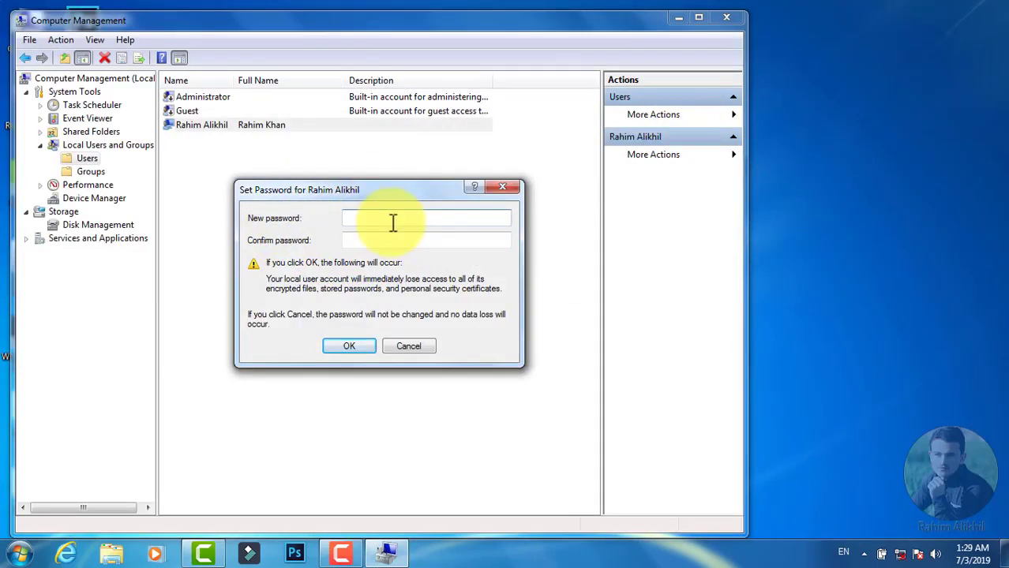
{"action": "type", "text": "••"}
{"action": "key", "text": "Tab"}
{"action": "type", "text": "••"}
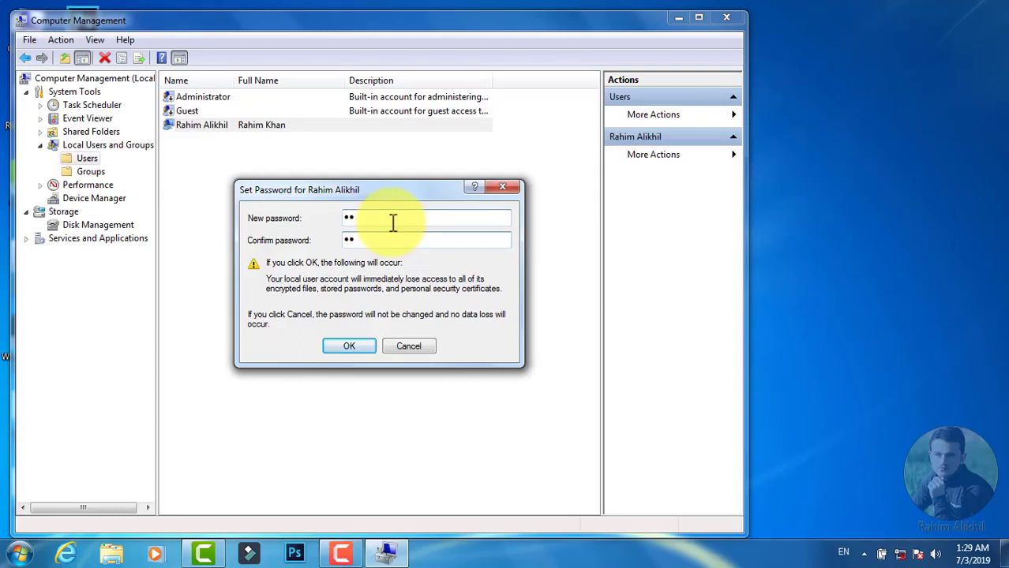
{"action": "left_click", "coordinate": [347, 347]}
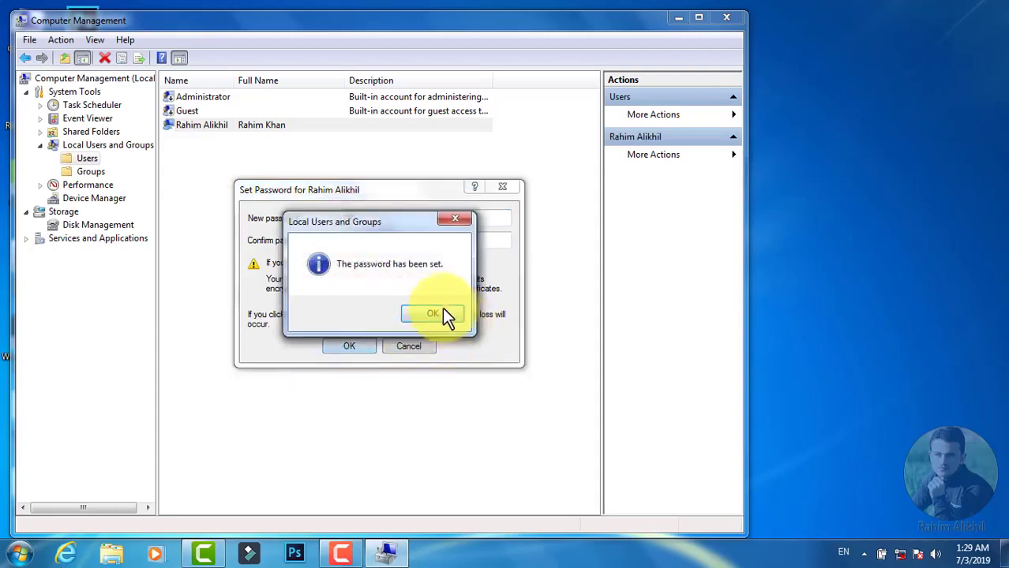
{"action": "left_click", "coordinate": [442, 312]}
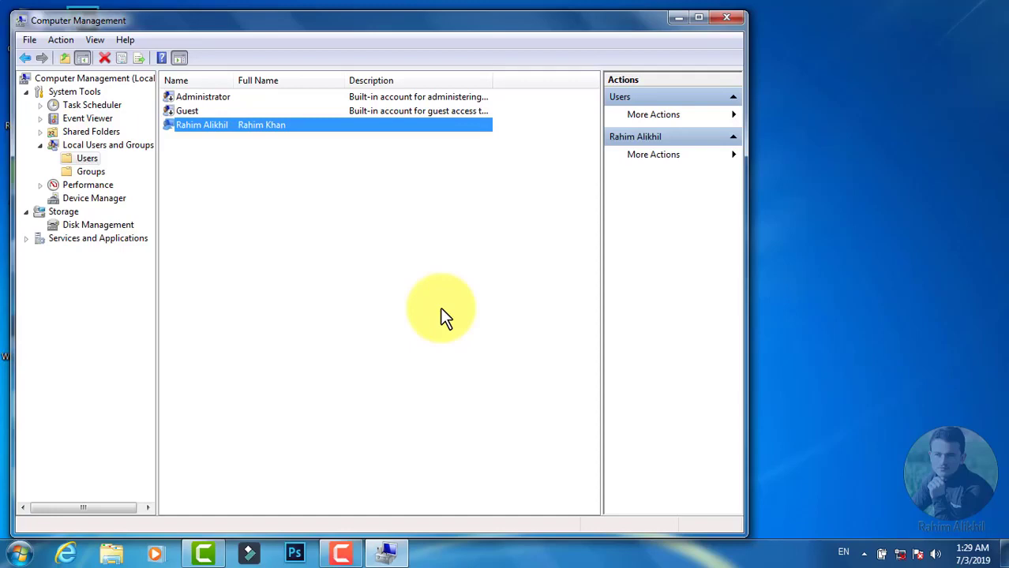
{"action": "left_click", "coordinate": [726, 17]}
Reopen Computer Management and show the local Users list
{"action": "right_click", "coordinate": [23, 41]}
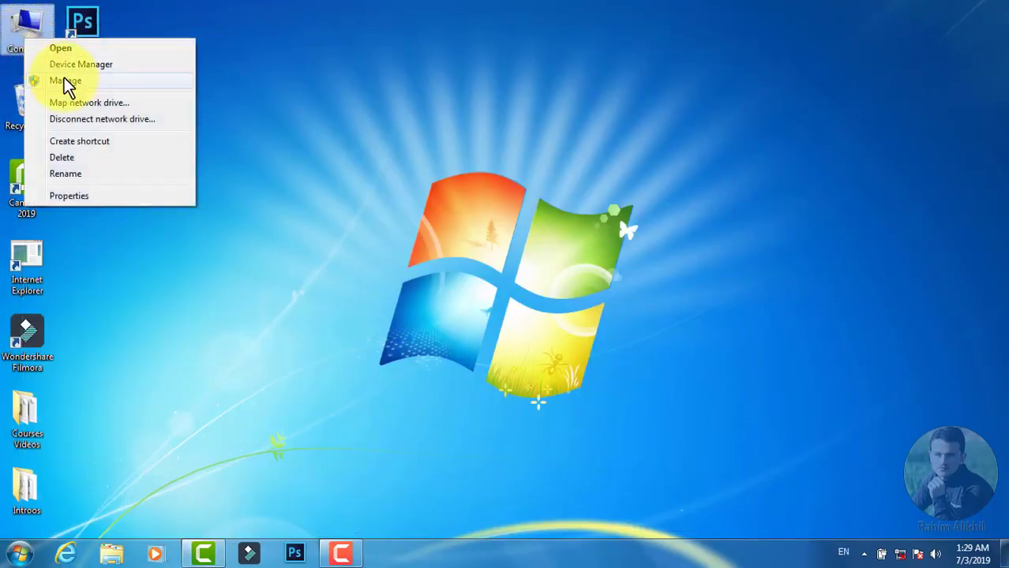
{"action": "left_click", "coordinate": [64, 77]}
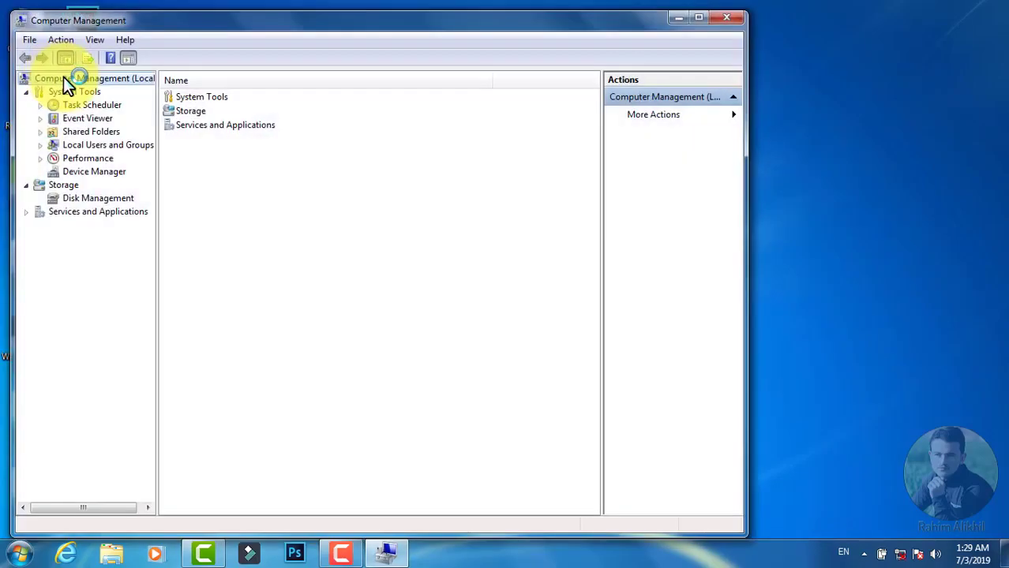
{"action": "left_click", "coordinate": [102, 146]}
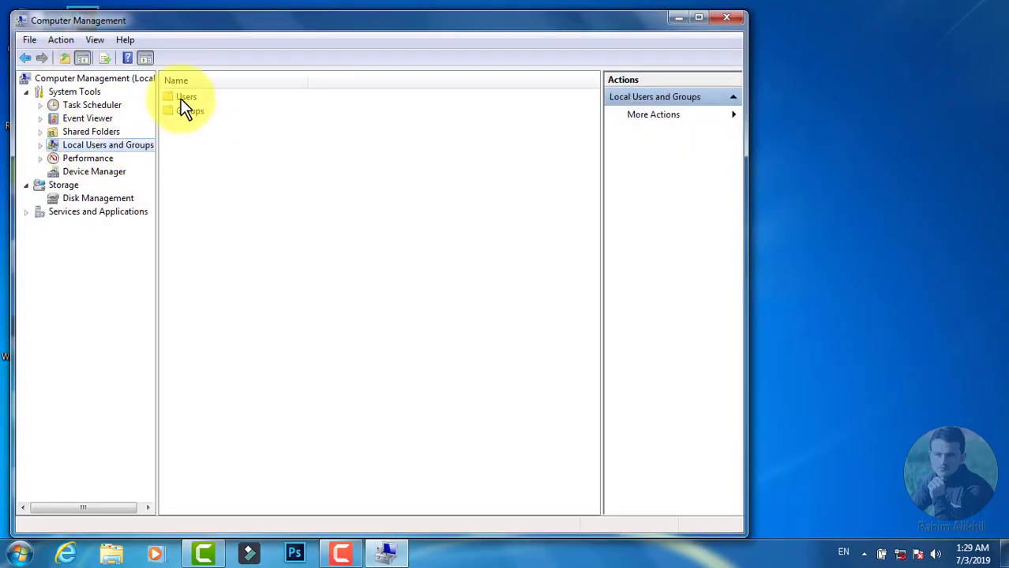
{"action": "double_click", "coordinate": [180, 99]}
Reset the signed-in account's password to blank, proceeding past the data-loss warning, and close Computer Management
{"action": "right_click", "coordinate": [206, 127]}
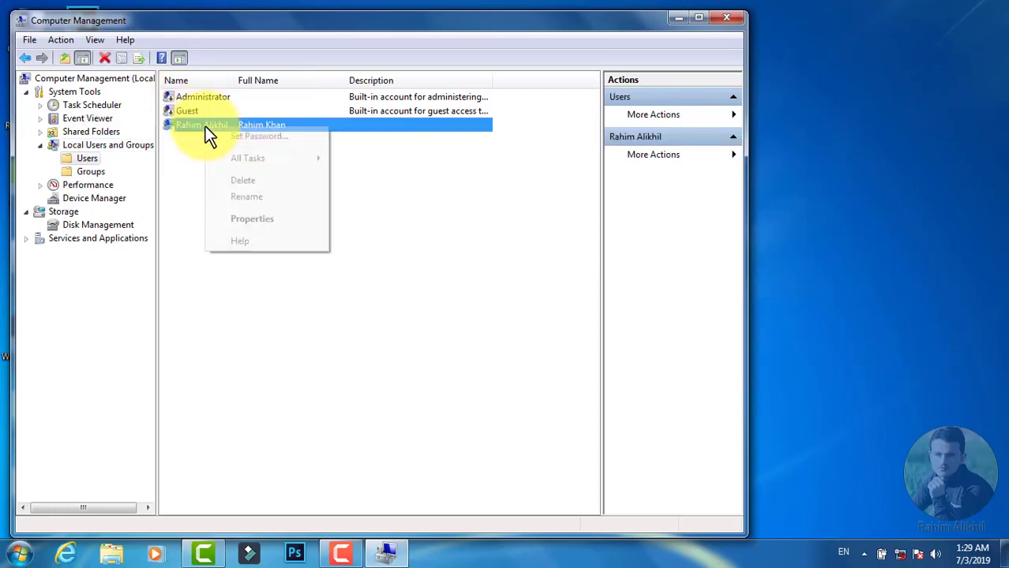
{"action": "left_click", "coordinate": [263, 138]}
{"action": "left_click", "coordinate": [326, 350]}
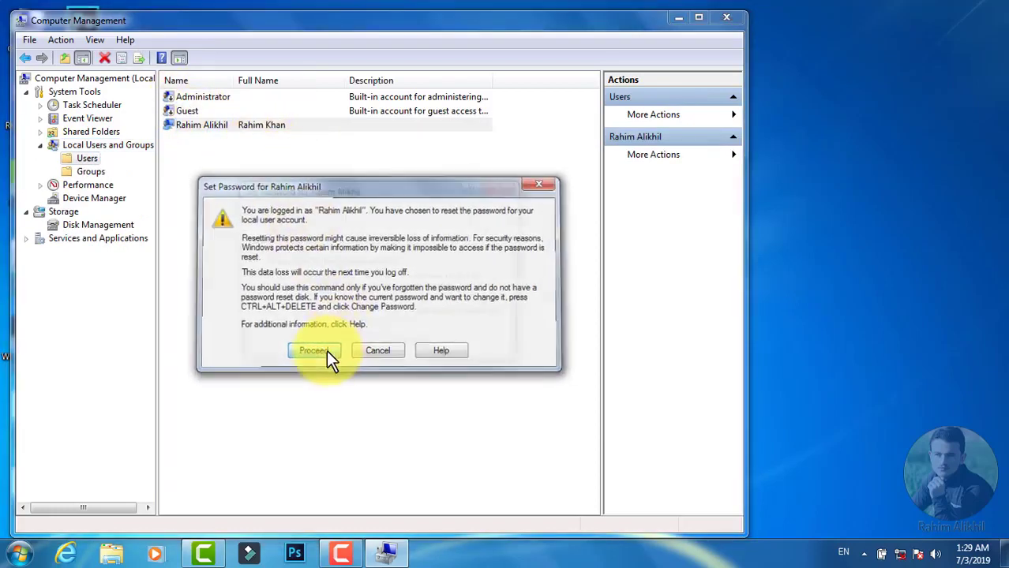
{"action": "left_click", "coordinate": [349, 350]}
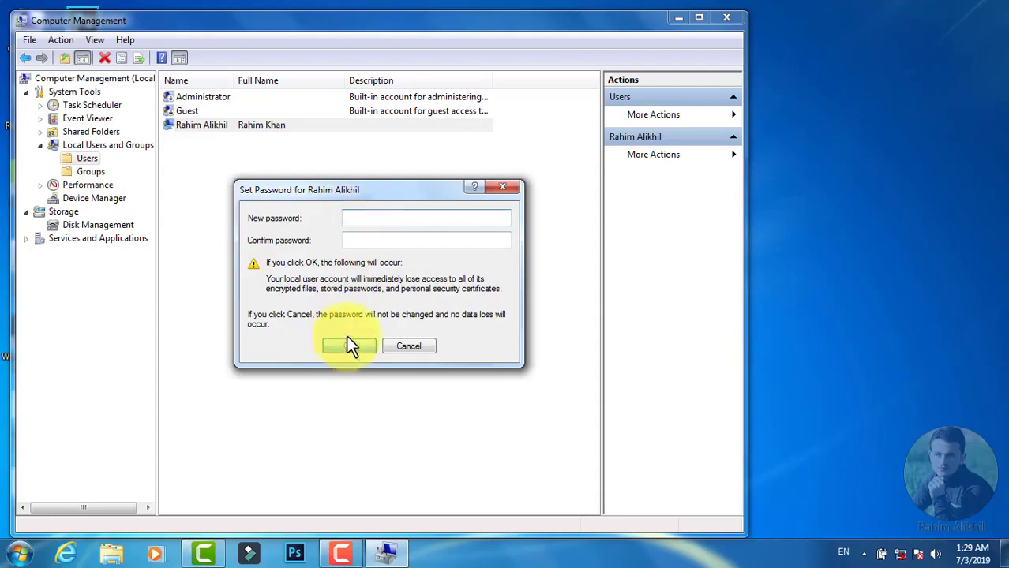
{"action": "left_click", "coordinate": [417, 312]}
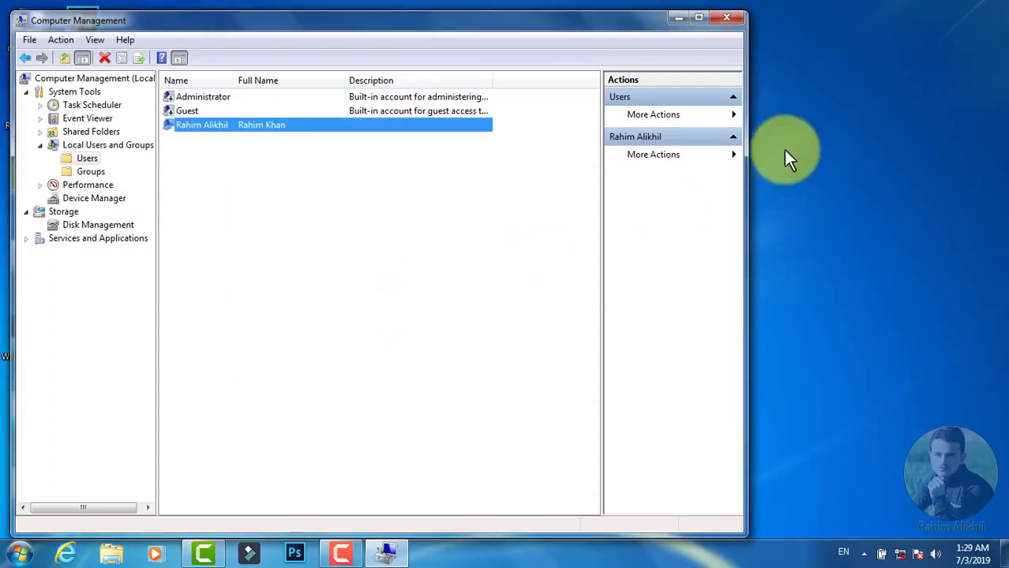
{"action": "left_click", "coordinate": [732, 19]}
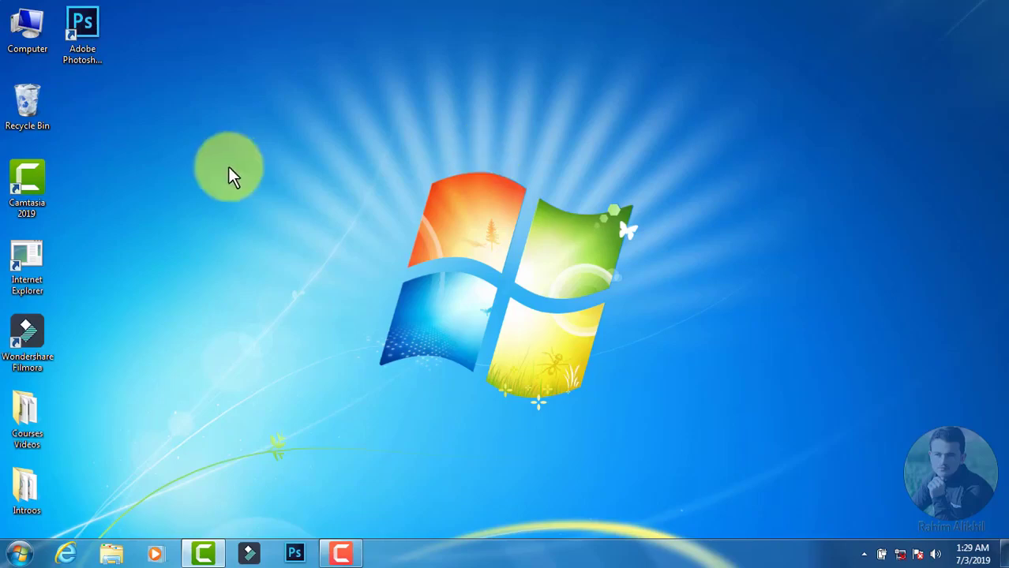
View the computer's hard disk drives in the Computer window and close it
{"action": "double_click", "coordinate": [40, 44]}
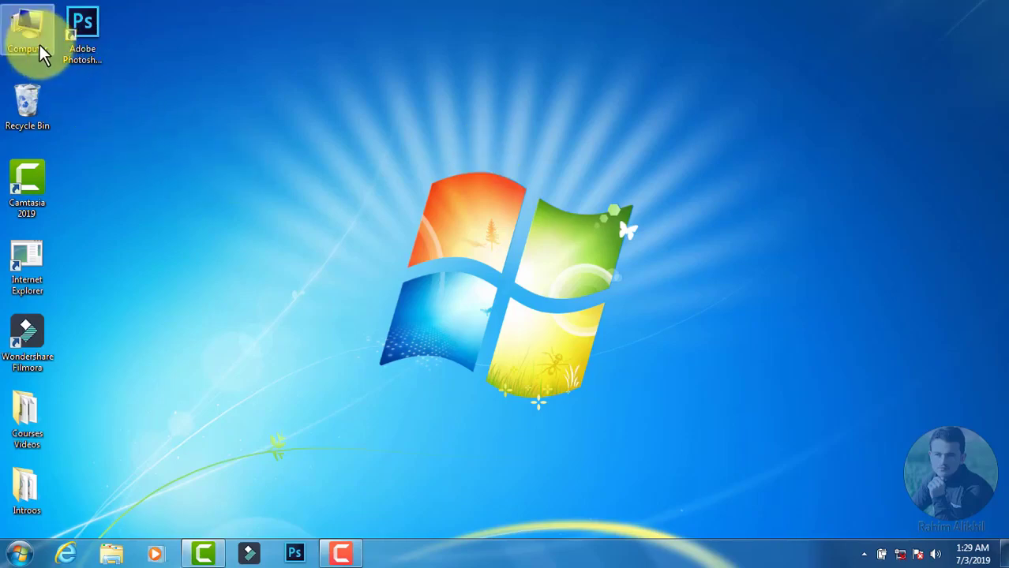
{"action": "left_click", "coordinate": [741, 195]}
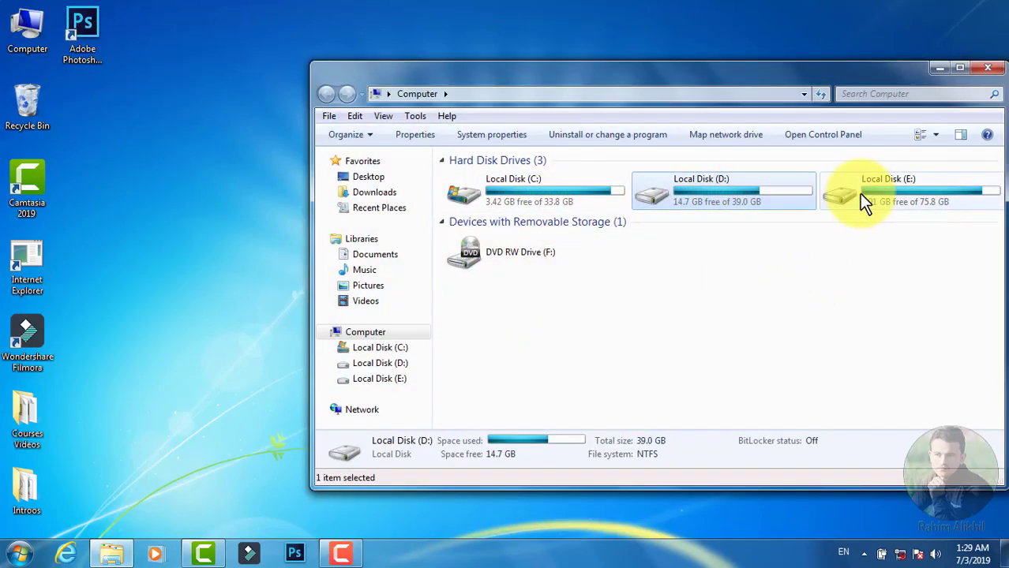
{"action": "left_click", "coordinate": [989, 69]}
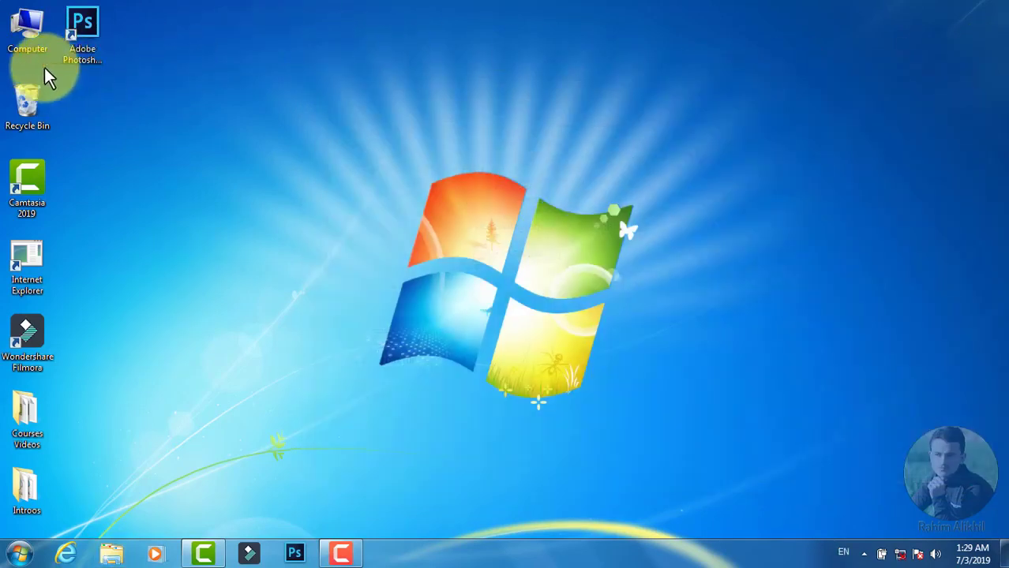
Reopen Computer Management, show Disk Management, and move the window so the desktop's Computer icon is accessible
{"action": "right_click", "coordinate": [33, 44]}
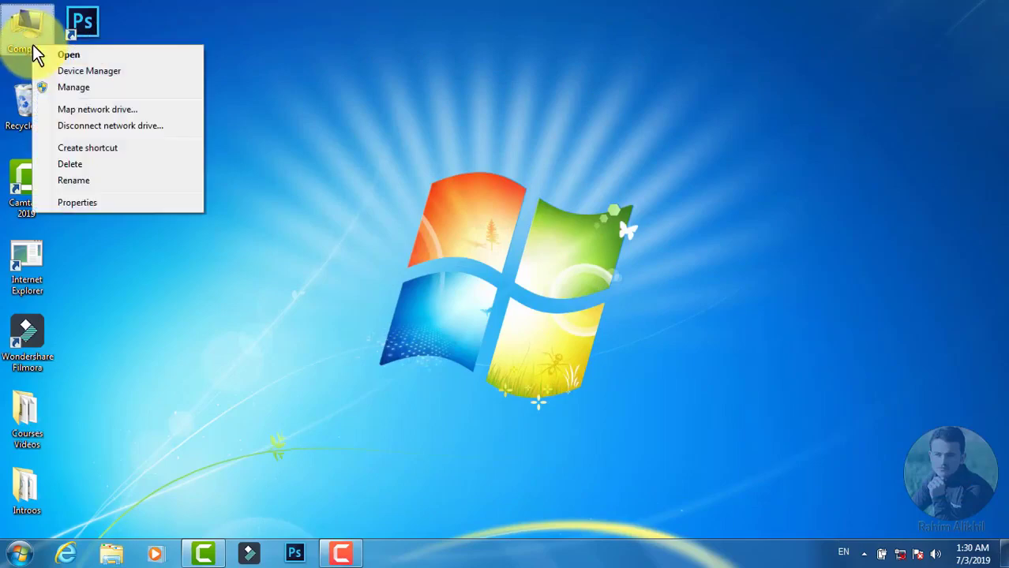
{"action": "left_click", "coordinate": [102, 89]}
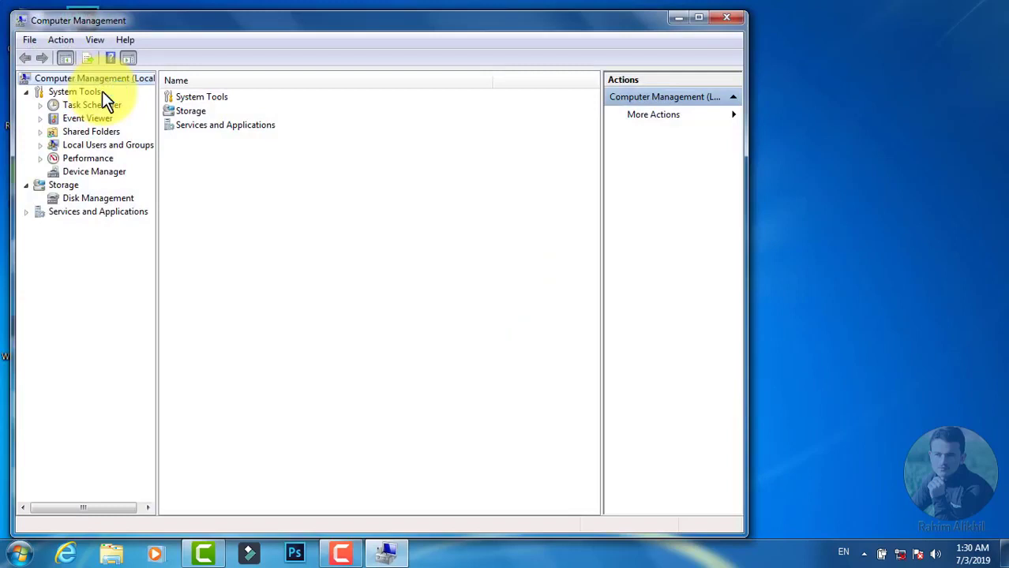
{"action": "left_click", "coordinate": [98, 198]}
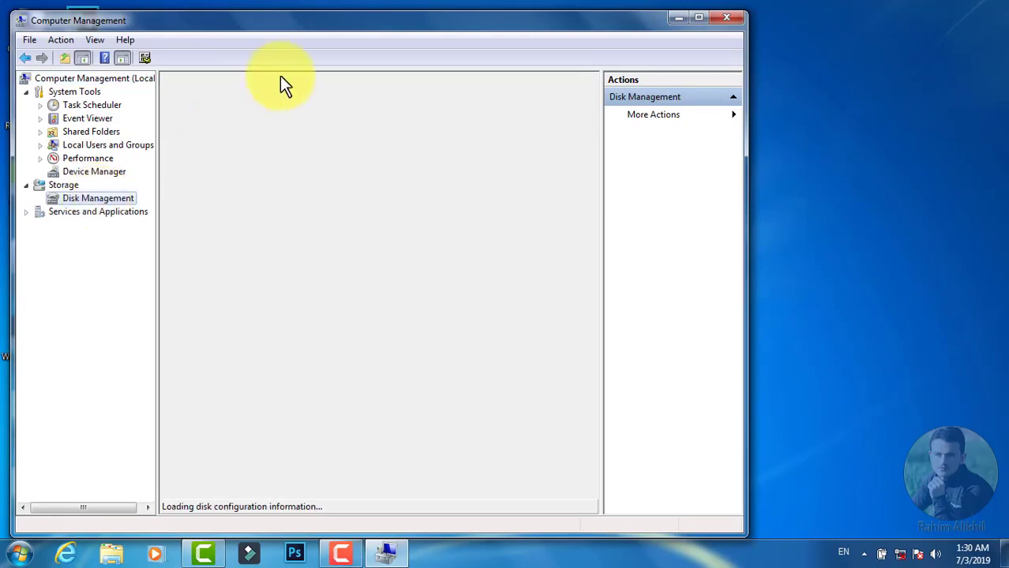
{"action": "left_click_drag", "start_coordinate": [228, 27], "coordinate": [324, 15]}
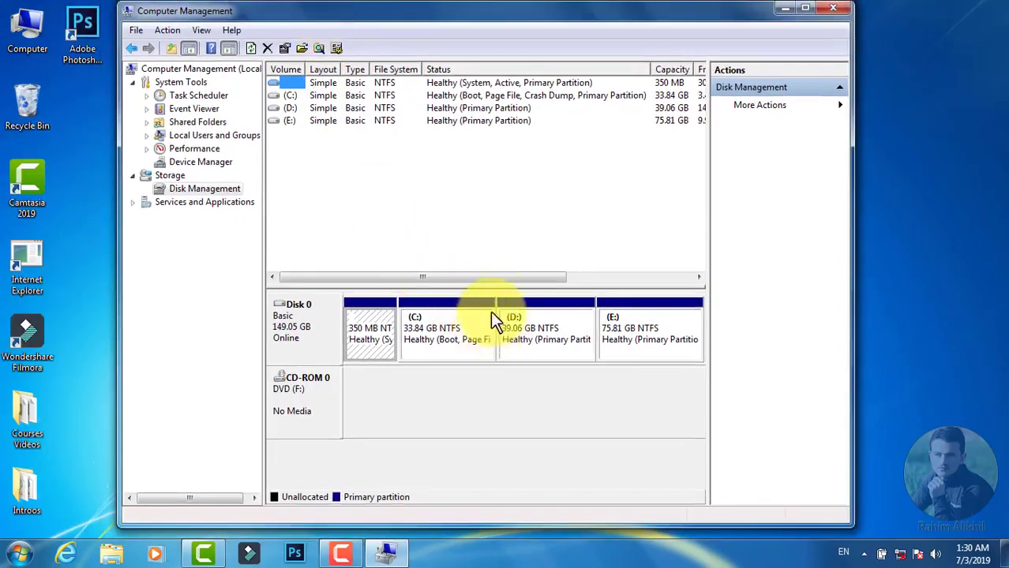
Examine drives C, D and E in the Computer window, including the contents of E, and close the window
{"action": "double_click", "coordinate": [40, 49]}
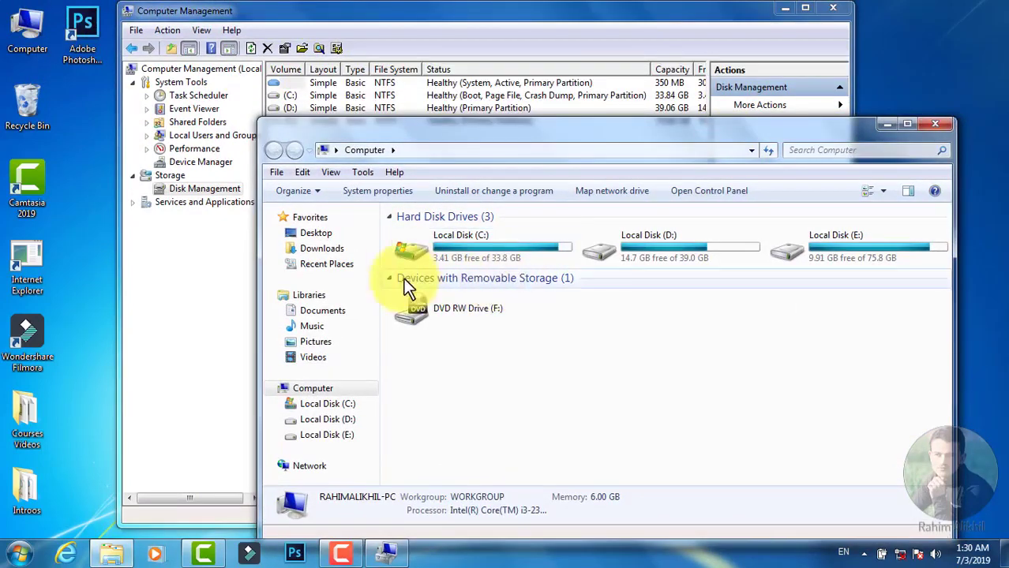
{"action": "left_click", "coordinate": [385, 239]}
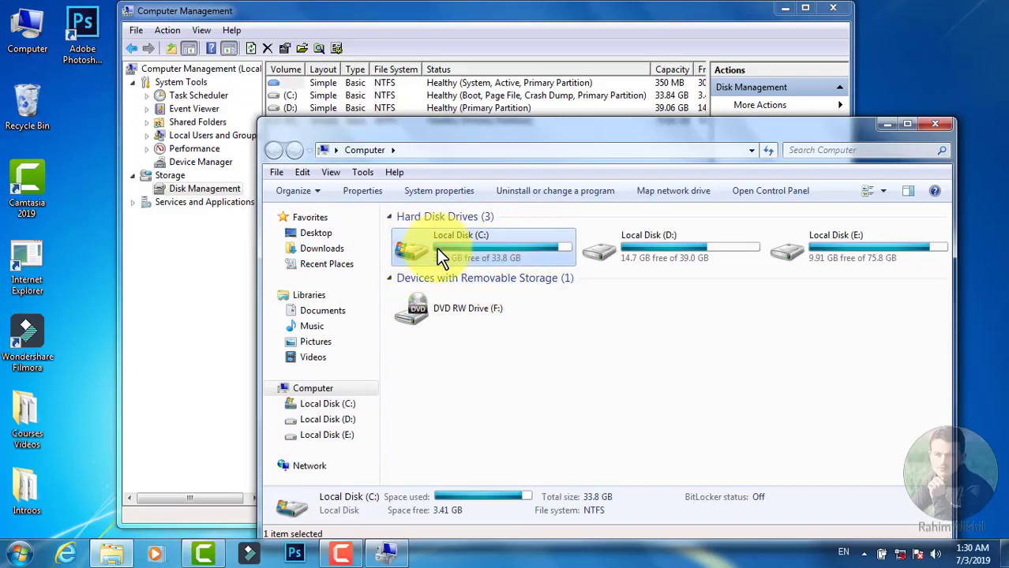
{"action": "left_click", "coordinate": [711, 248]}
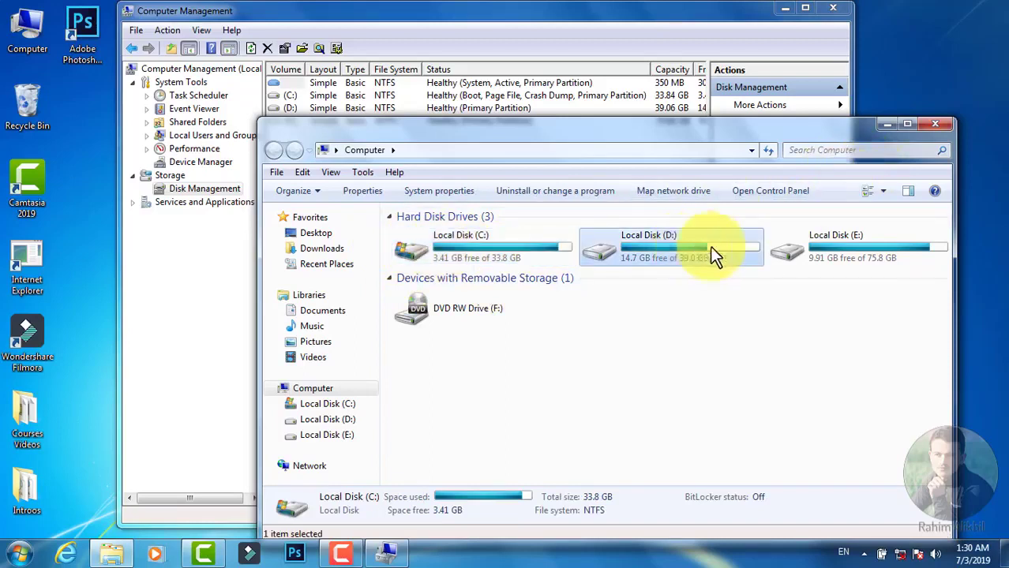
{"action": "left_click", "coordinate": [827, 237]}
{"action": "double_click", "coordinate": [849, 235]}
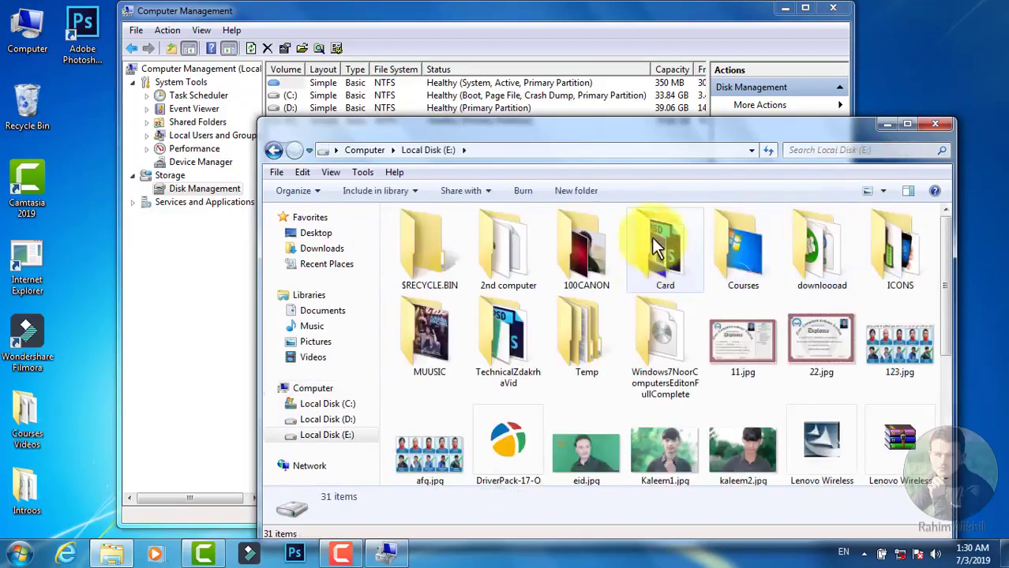
{"action": "left_click", "coordinate": [274, 150]}
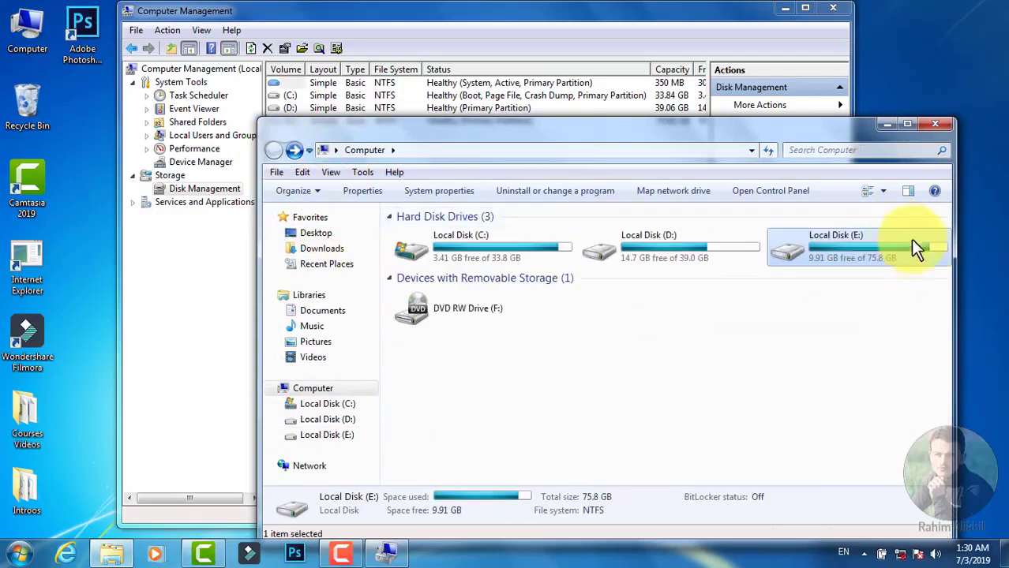
{"action": "left_click", "coordinate": [934, 124]}
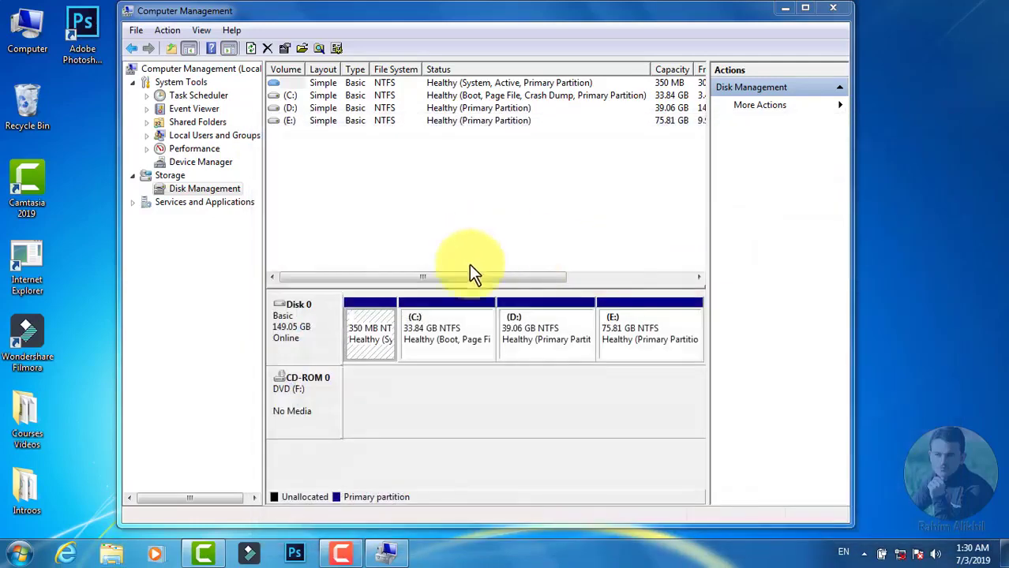
Open Local Disk (D:) from the Computer window to view its contents, and close it
{"action": "double_click", "coordinate": [23, 47]}
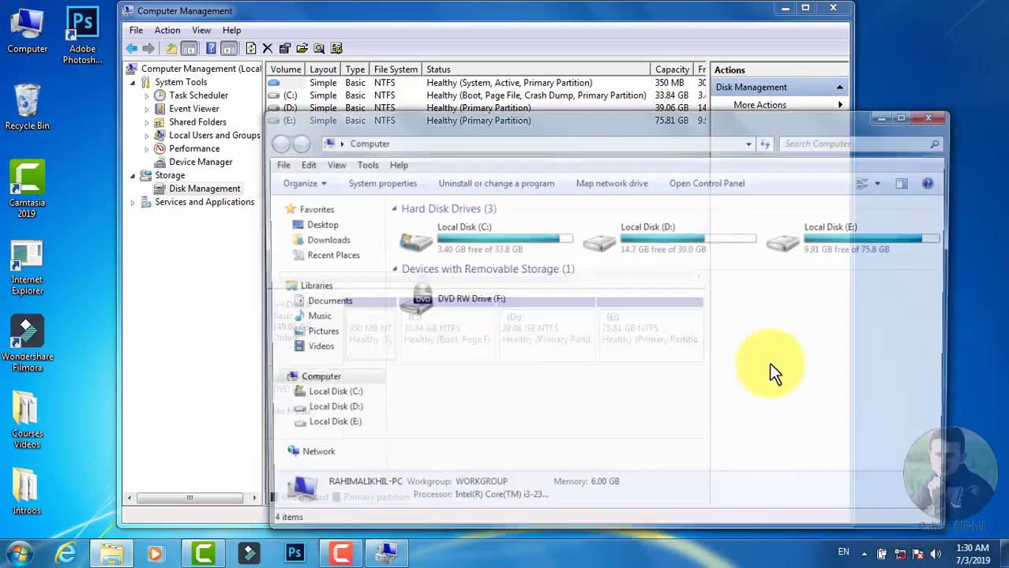
{"action": "double_click", "coordinate": [696, 250]}
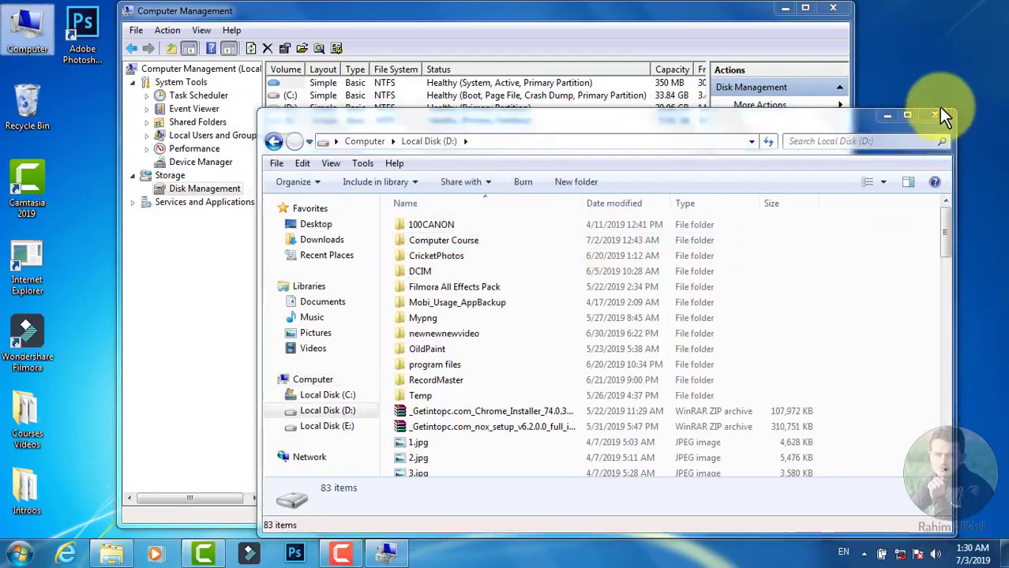
{"action": "left_click", "coordinate": [936, 116]}
Remove drive letter D from its volume in Disk Management and check the drive list in the Computer window
{"action": "right_click", "coordinate": [518, 328]}
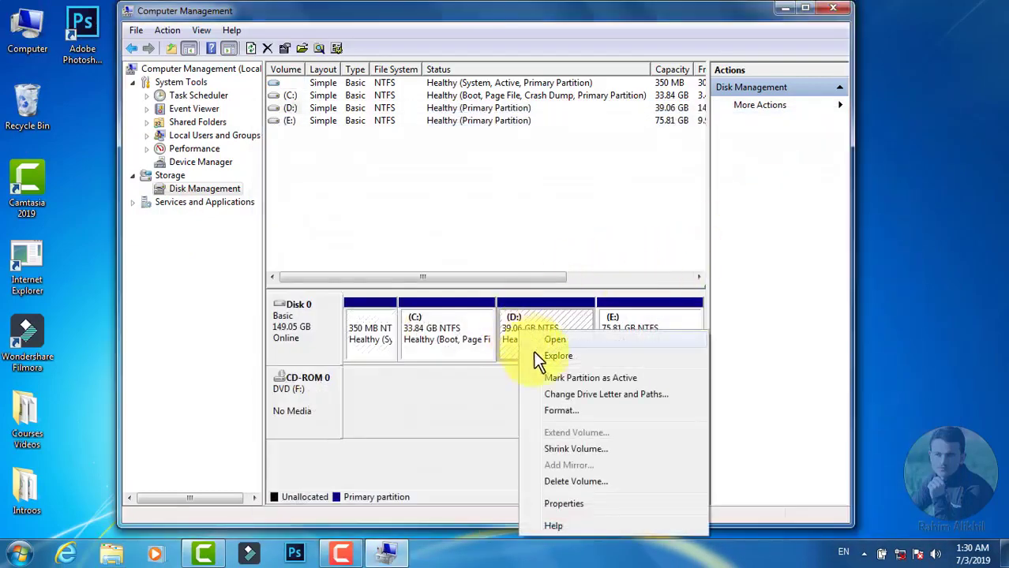
{"action": "left_click", "coordinate": [627, 394]}
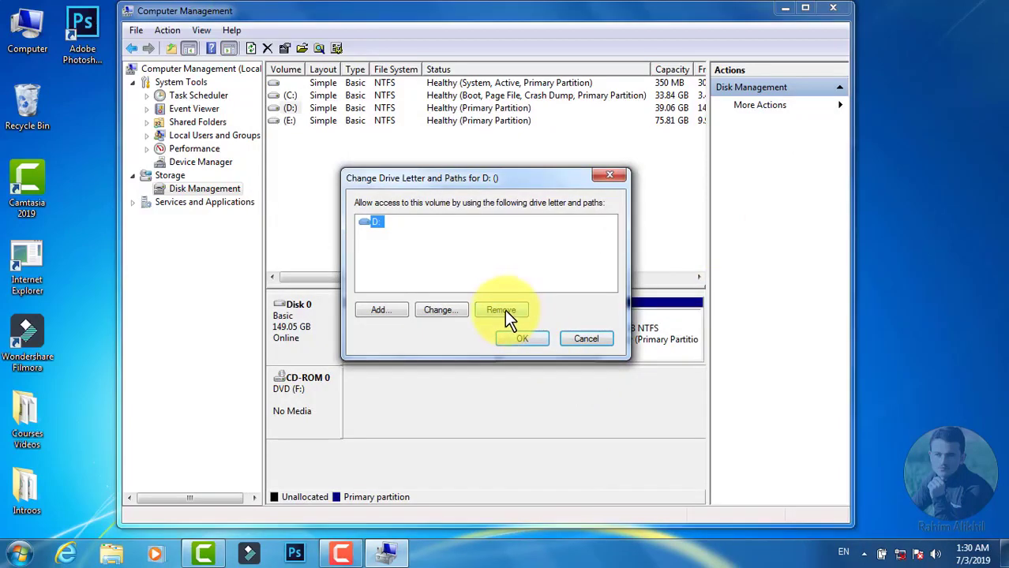
{"action": "left_click", "coordinate": [504, 310]}
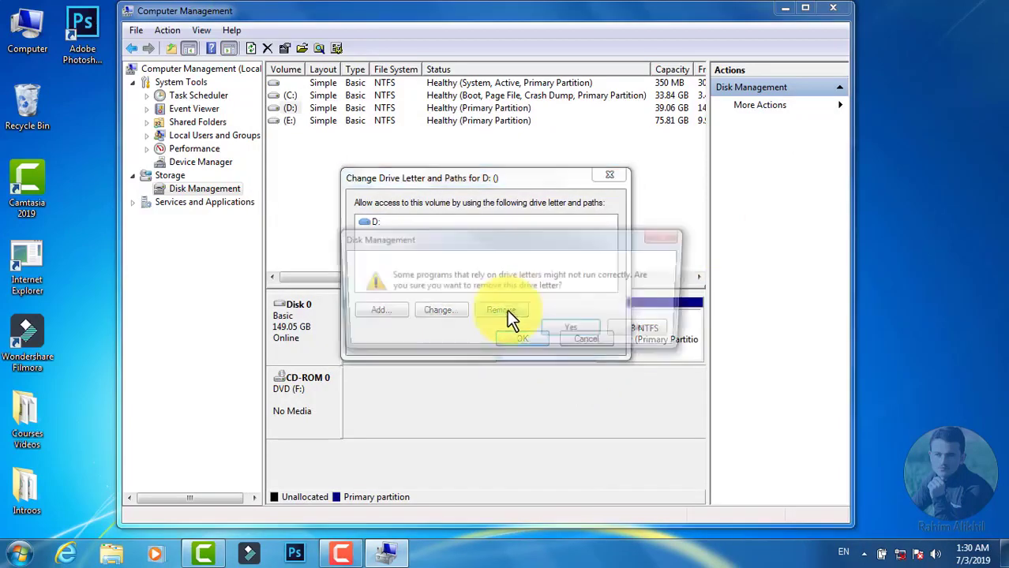
{"action": "left_click", "coordinate": [584, 332]}
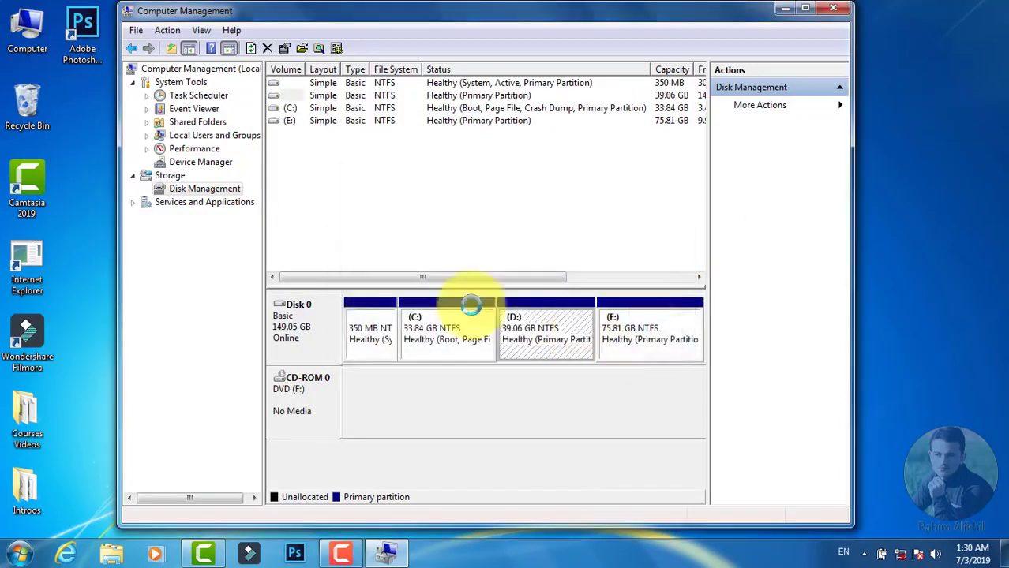
{"action": "double_click", "coordinate": [36, 23]}
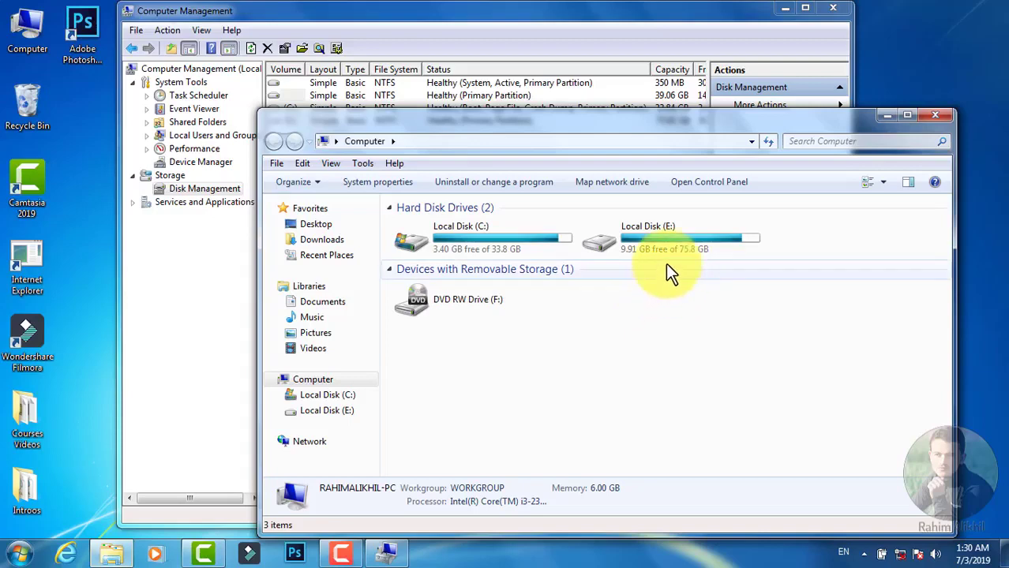
{"action": "left_click", "coordinate": [936, 116]}
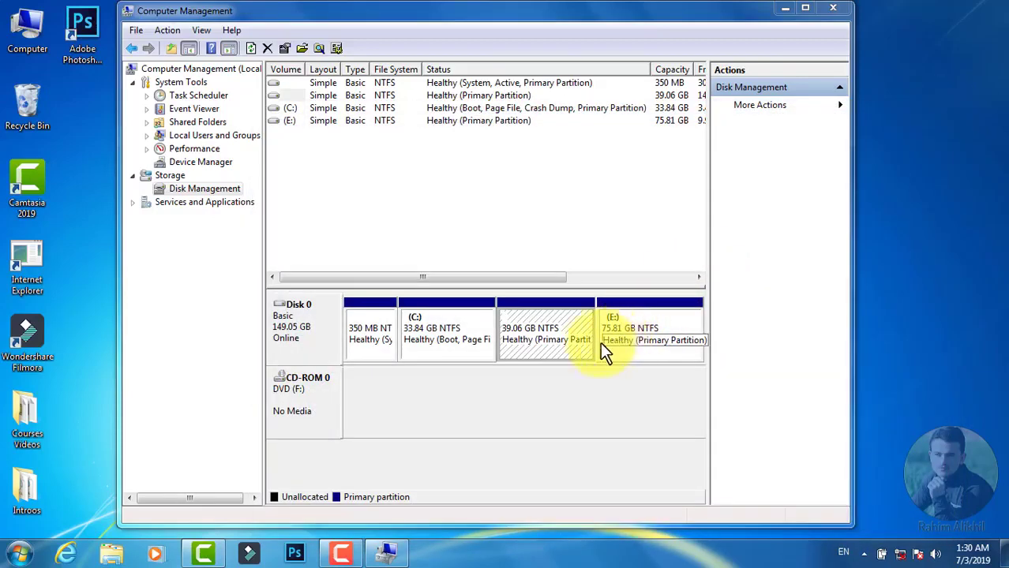
Assign drive letter D to the 39.06 GB volume without a letter and check the drive list in the Computer window
{"action": "right_click", "coordinate": [537, 329]}
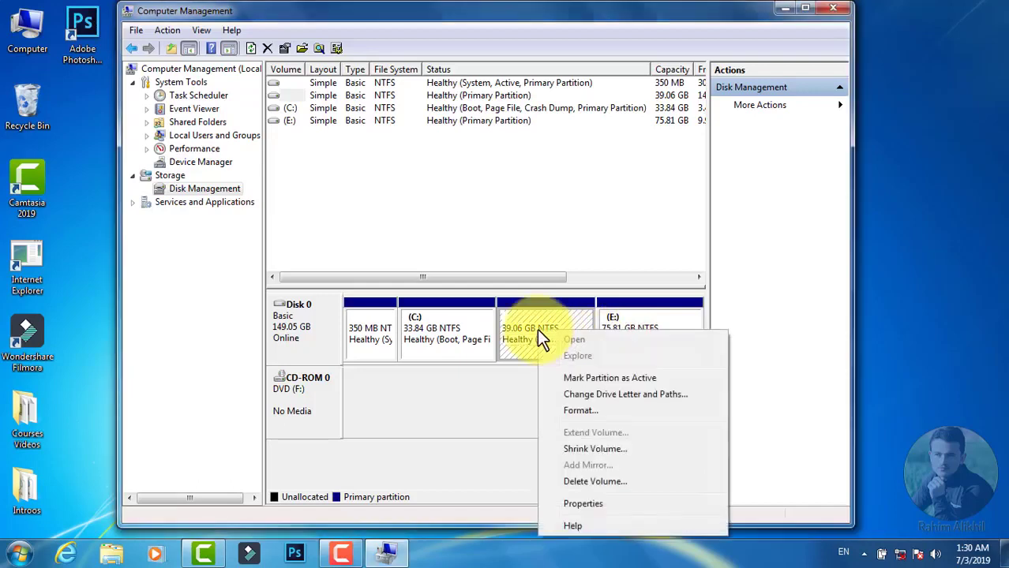
{"action": "left_click", "coordinate": [603, 394]}
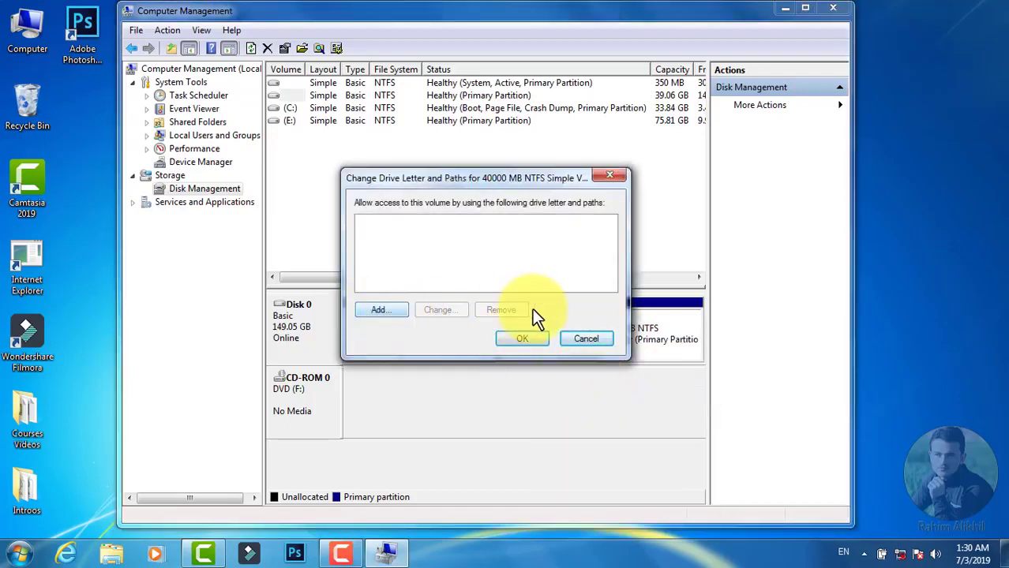
{"action": "left_click", "coordinate": [383, 309]}
{"action": "left_click", "coordinate": [600, 246]}
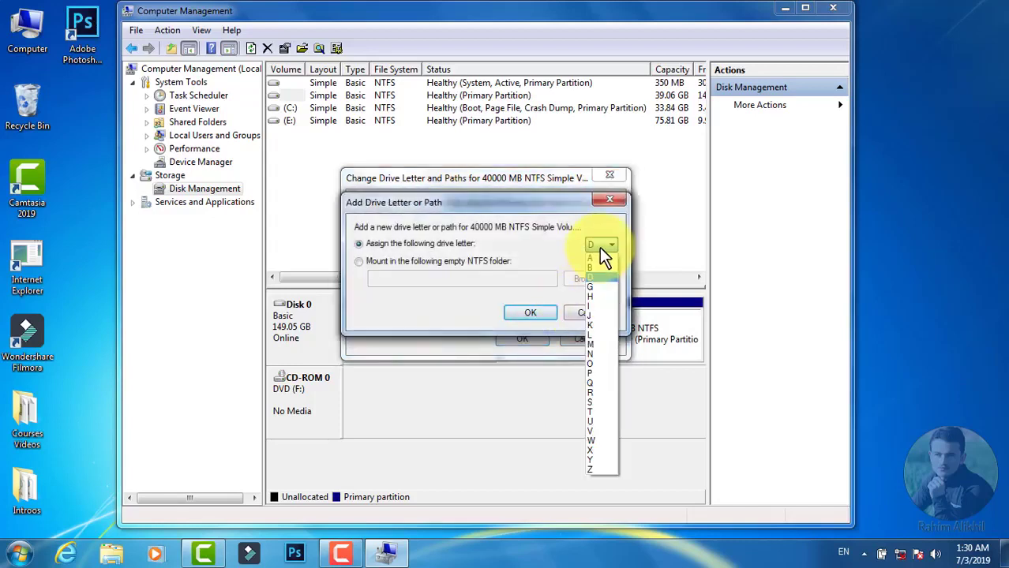
{"action": "left_click", "coordinate": [589, 273]}
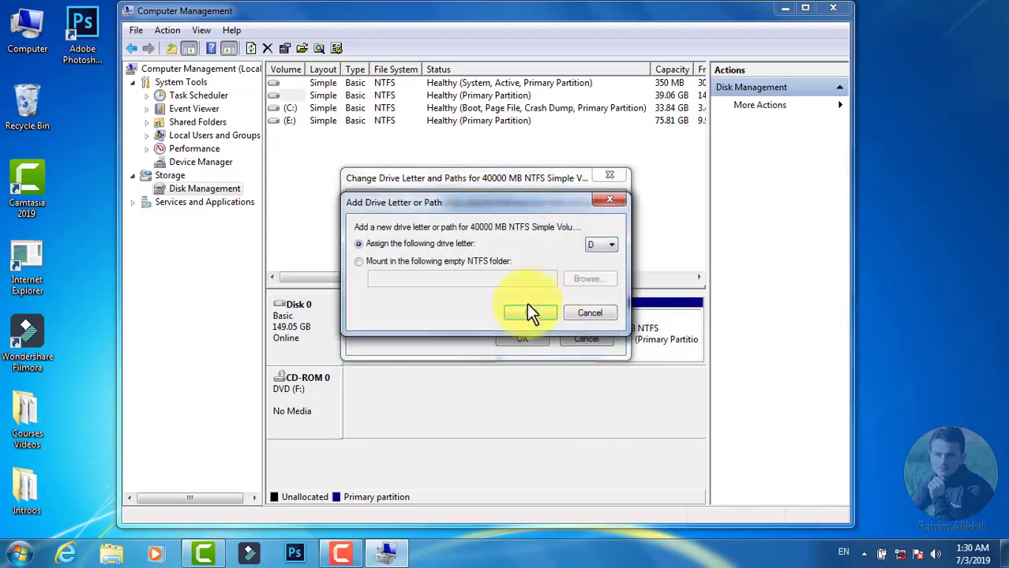
{"action": "left_click", "coordinate": [530, 313]}
{"action": "double_click", "coordinate": [29, 39]}
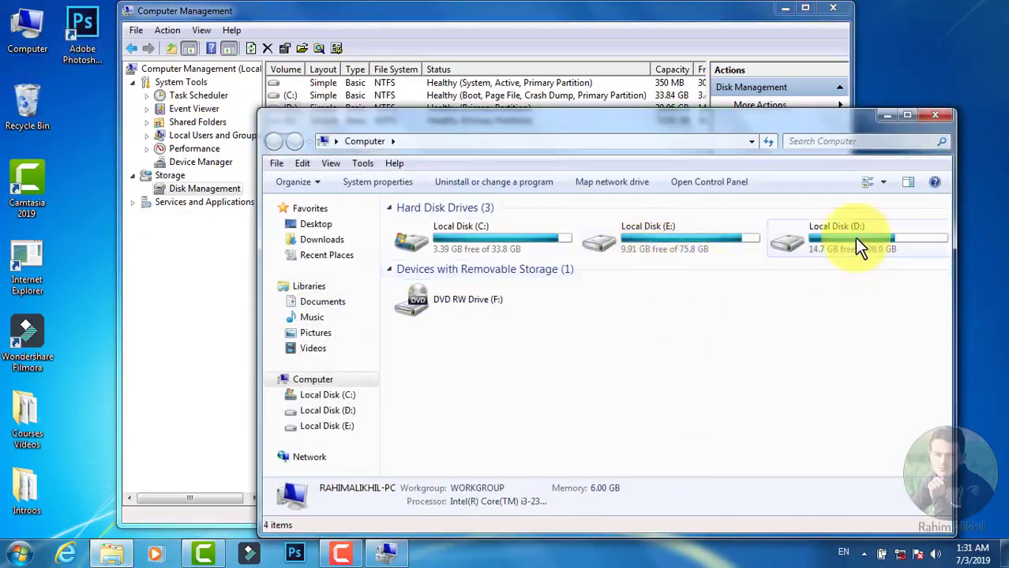
{"action": "left_click", "coordinate": [934, 120]}
Examine the replacement letters offered for drive D in its drive letter settings, and cancel without changing the letter
{"action": "right_click", "coordinate": [525, 324]}
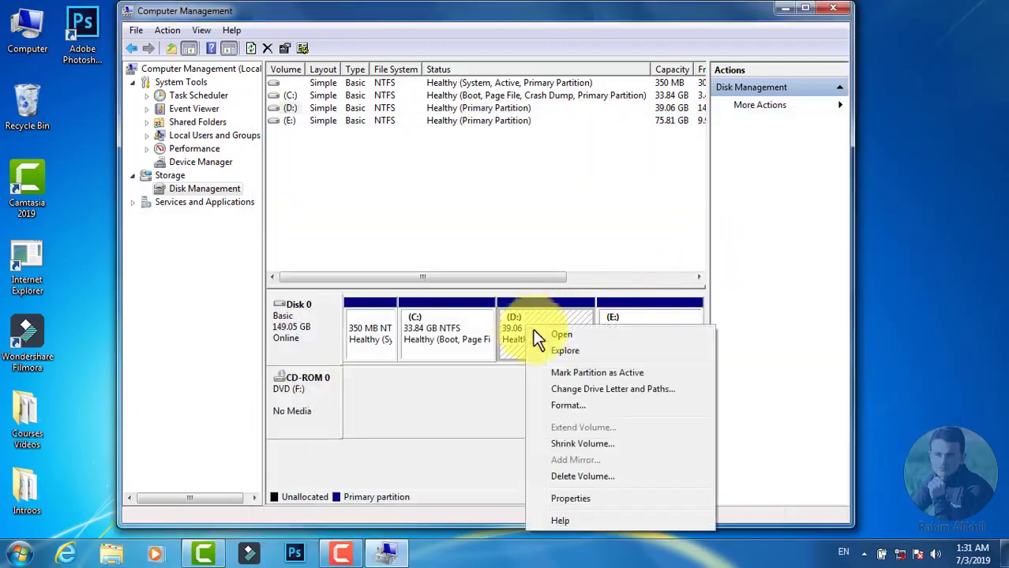
{"action": "left_click", "coordinate": [581, 385]}
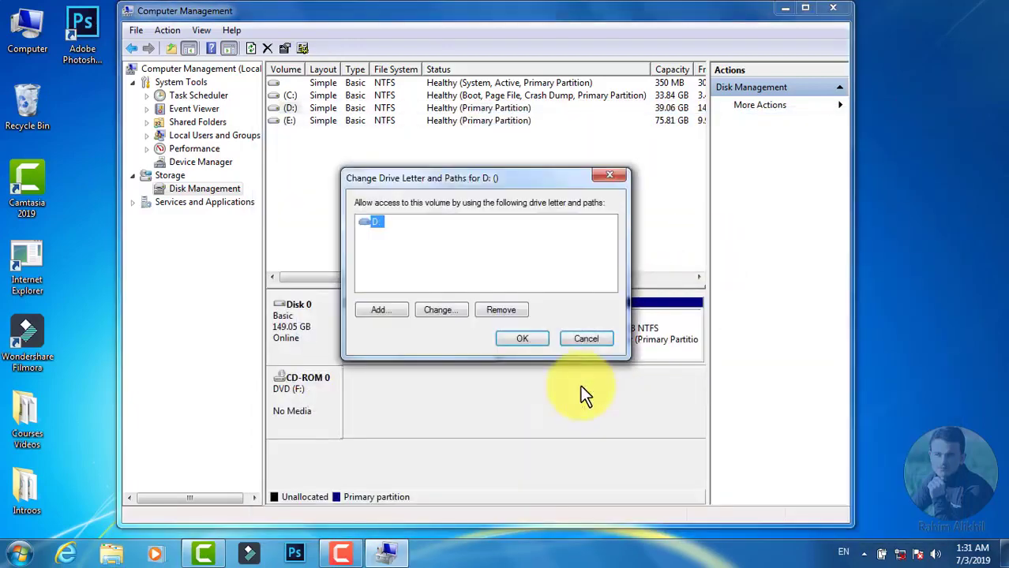
{"action": "left_click", "coordinate": [451, 310]}
{"action": "left_click", "coordinate": [611, 244]}
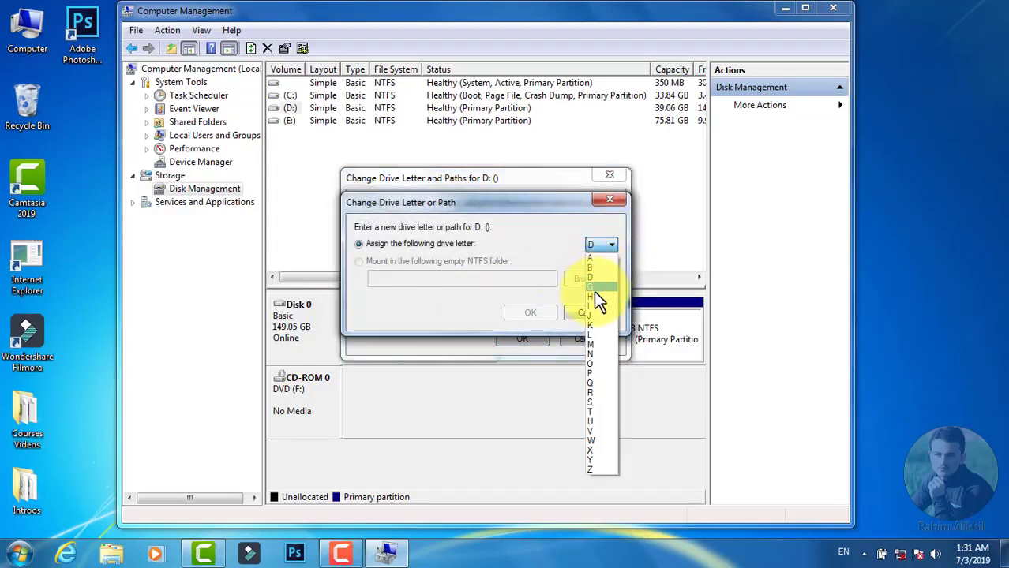
{"action": "left_click", "coordinate": [487, 298]}
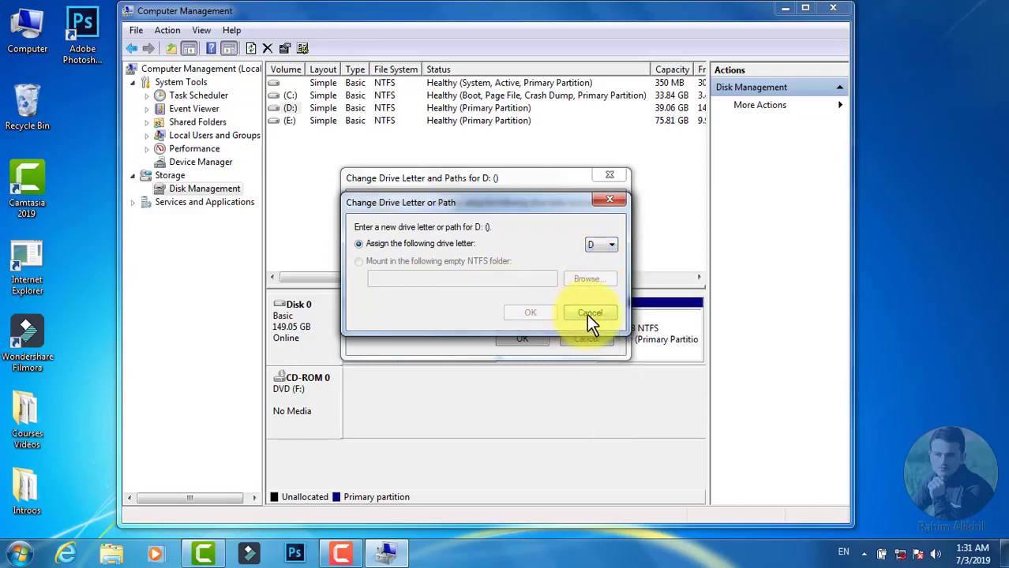
{"action": "left_click", "coordinate": [590, 319]}
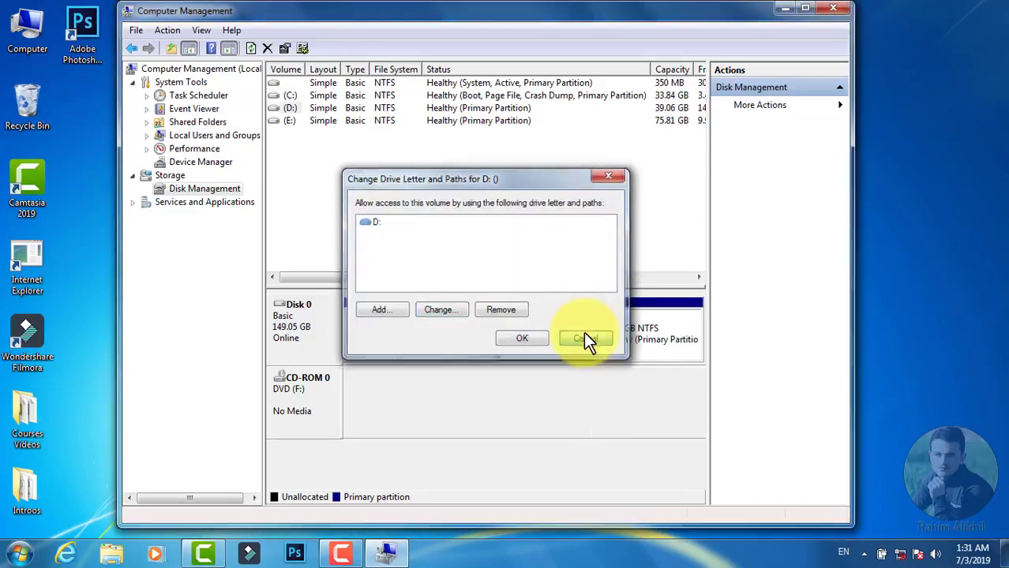
{"action": "left_click", "coordinate": [584, 337]}
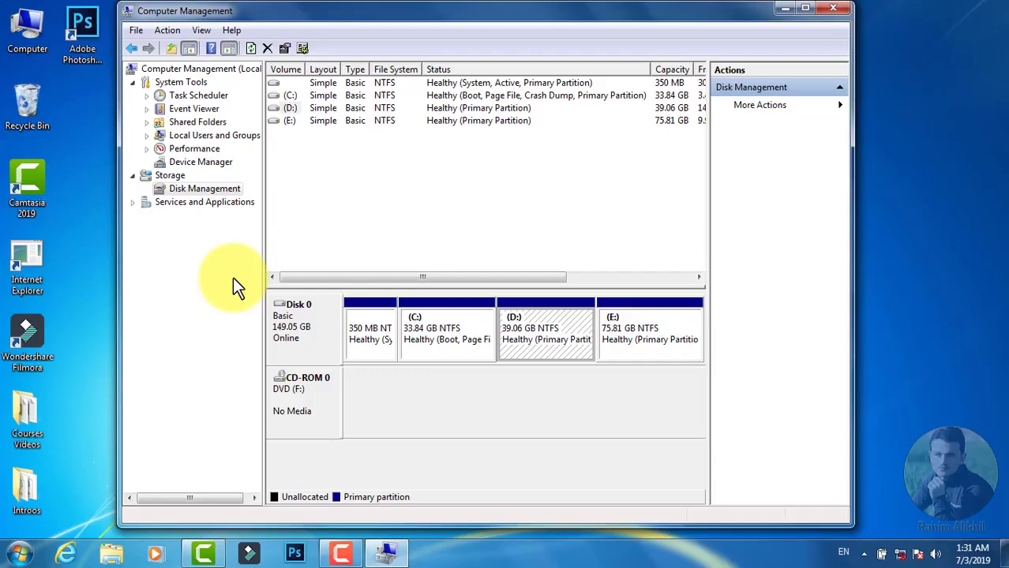
Open the Computer window, select the DVD RW drive, and move the window aside to uncover Disk Management
{"action": "double_click", "coordinate": [32, 38]}
{"action": "left_click_drag", "start_coordinate": [552, 357], "coordinate": [404, 287]}
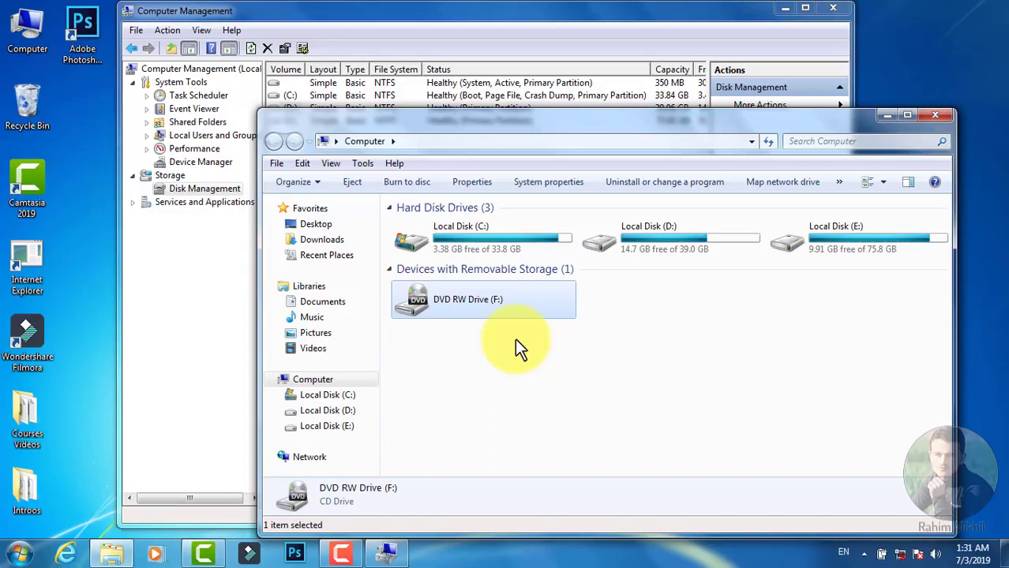
{"action": "left_click_drag", "start_coordinate": [525, 115], "coordinate": [648, 113]}
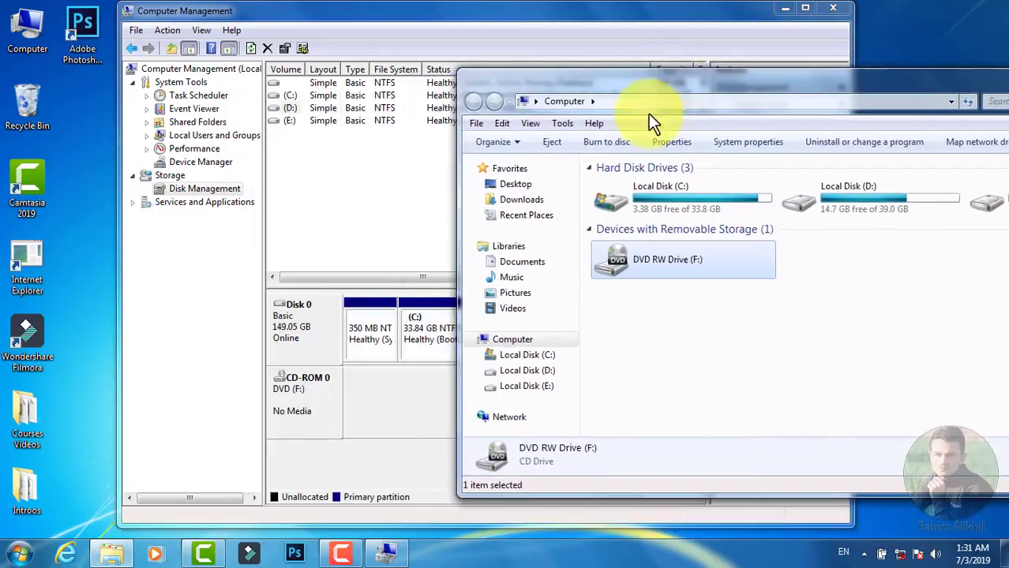
Remove drive letter F from CD-ROM 0 in Disk Management and check the DVD drive in the Computer window
{"action": "left_click", "coordinate": [379, 445]}
{"action": "right_click", "coordinate": [301, 385]}
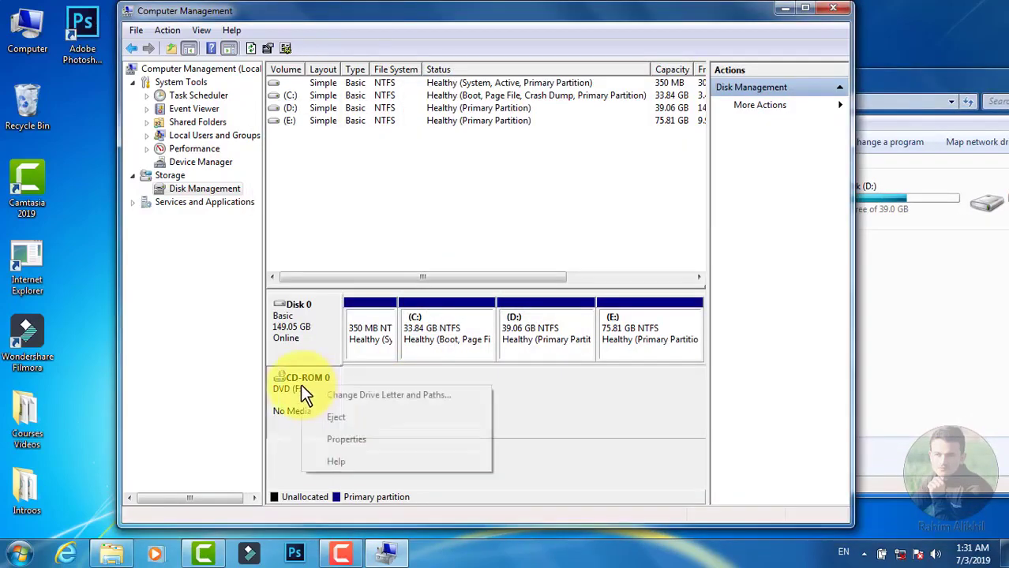
{"action": "left_click", "coordinate": [370, 396]}
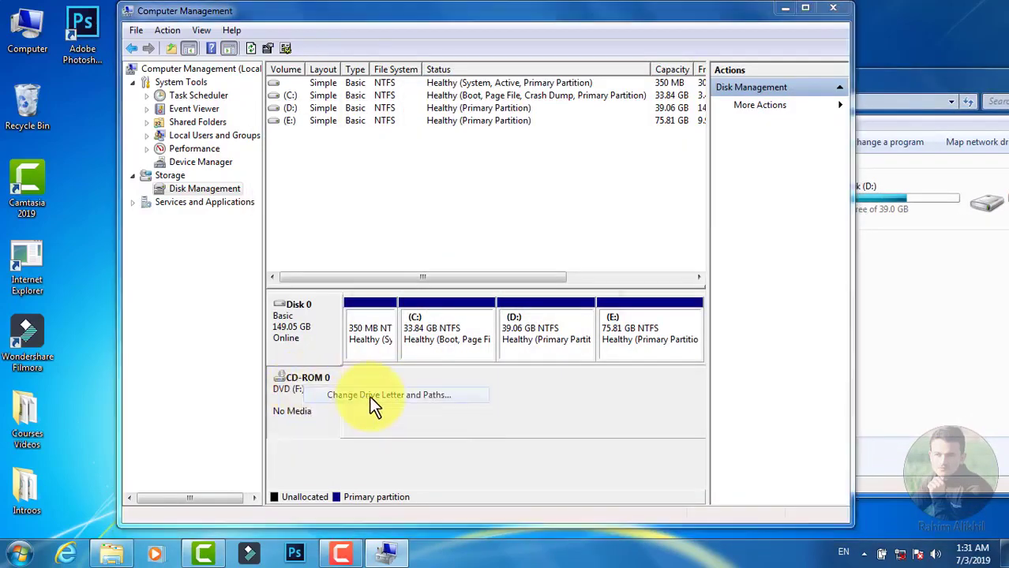
{"action": "left_click", "coordinate": [502, 311]}
{"action": "left_click", "coordinate": [572, 328]}
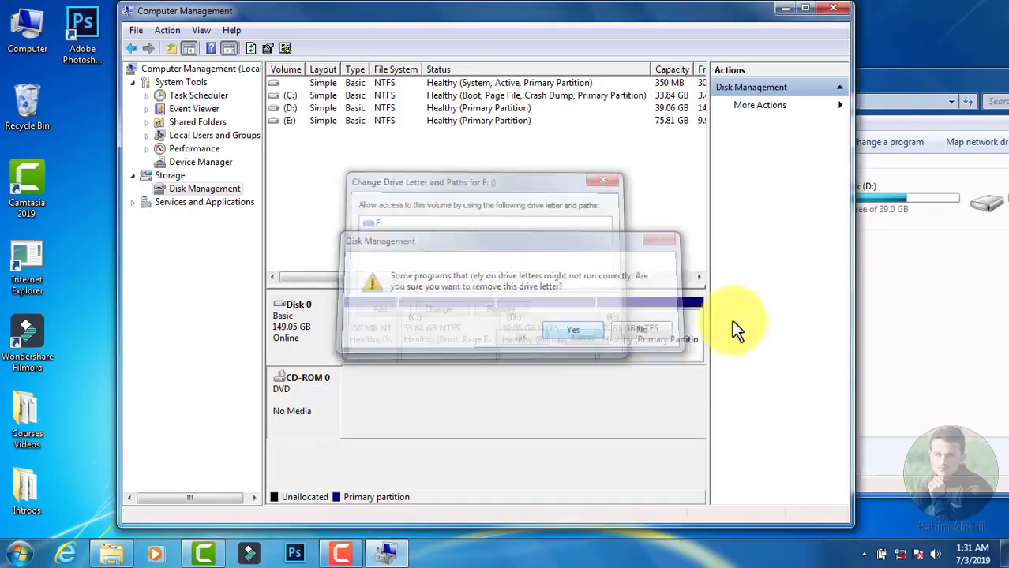
{"action": "left_click", "coordinate": [919, 316]}
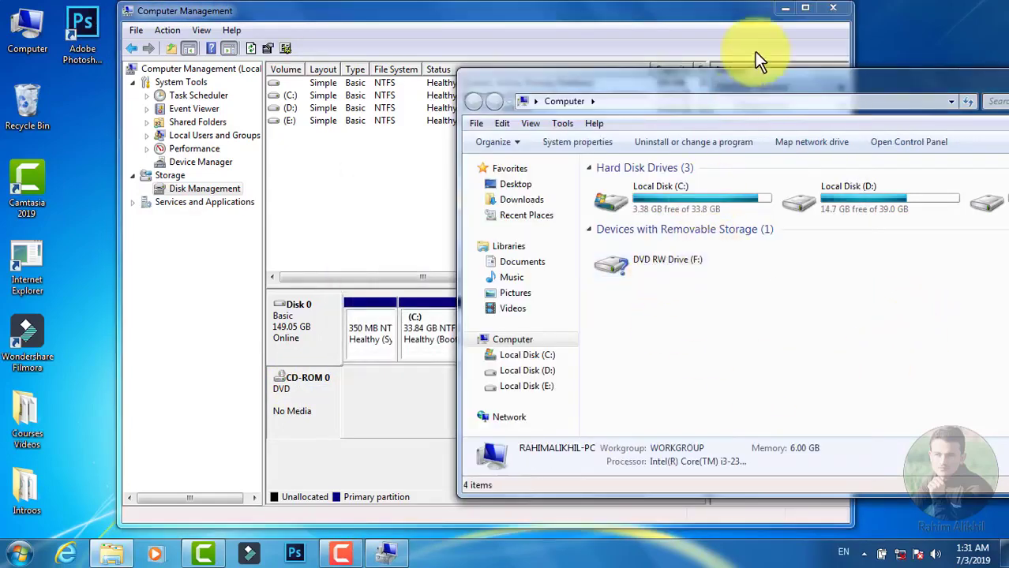
{"action": "left_click_drag", "start_coordinate": [671, 85], "coordinate": [592, 140]}
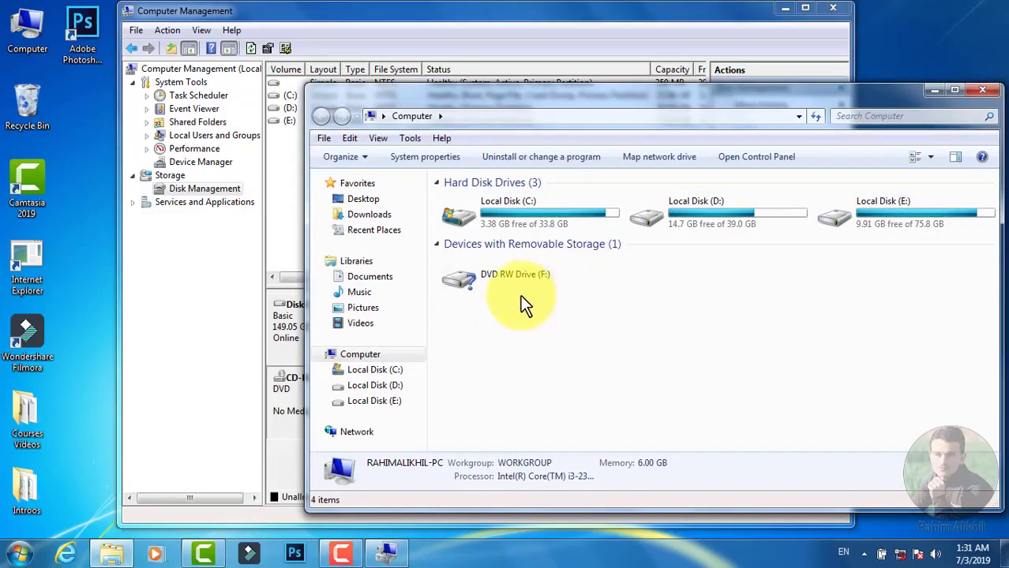
Assign drive letter F to CD-ROM 0 in Disk Management
{"action": "left_click", "coordinate": [293, 437]}
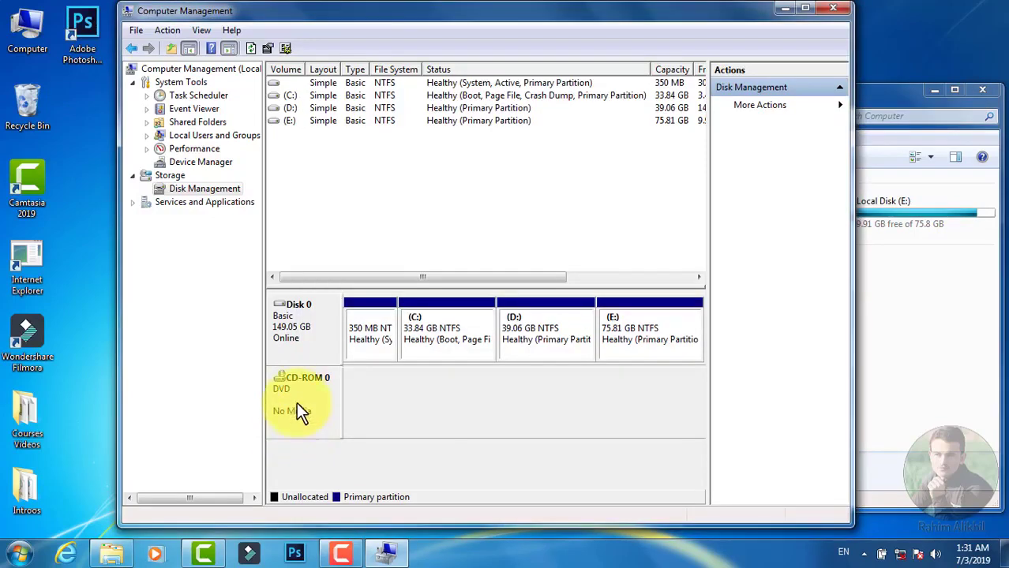
{"action": "right_click", "coordinate": [292, 388]}
{"action": "left_click", "coordinate": [353, 399]}
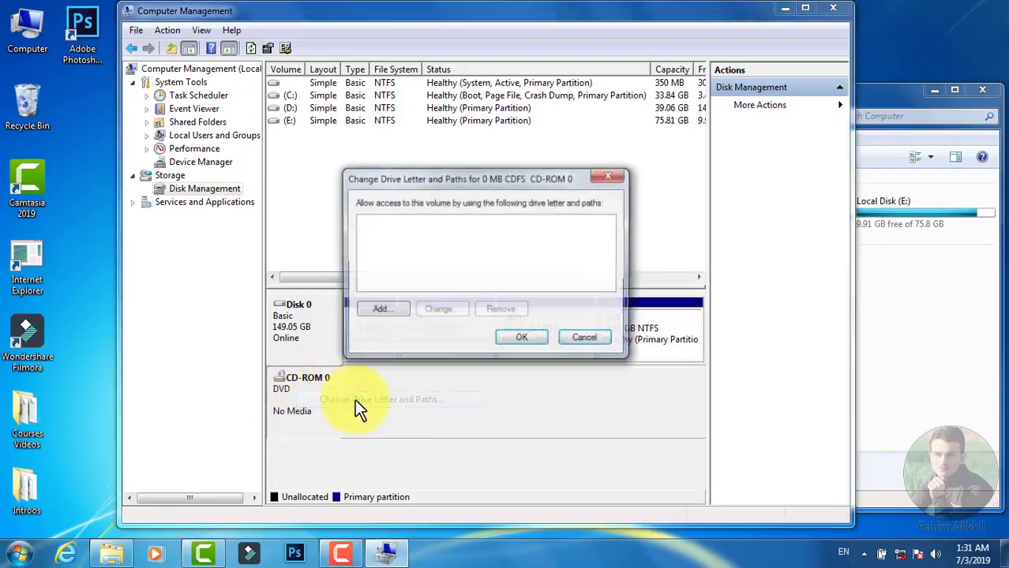
{"action": "left_click", "coordinate": [380, 313]}
{"action": "left_click", "coordinate": [520, 308]}
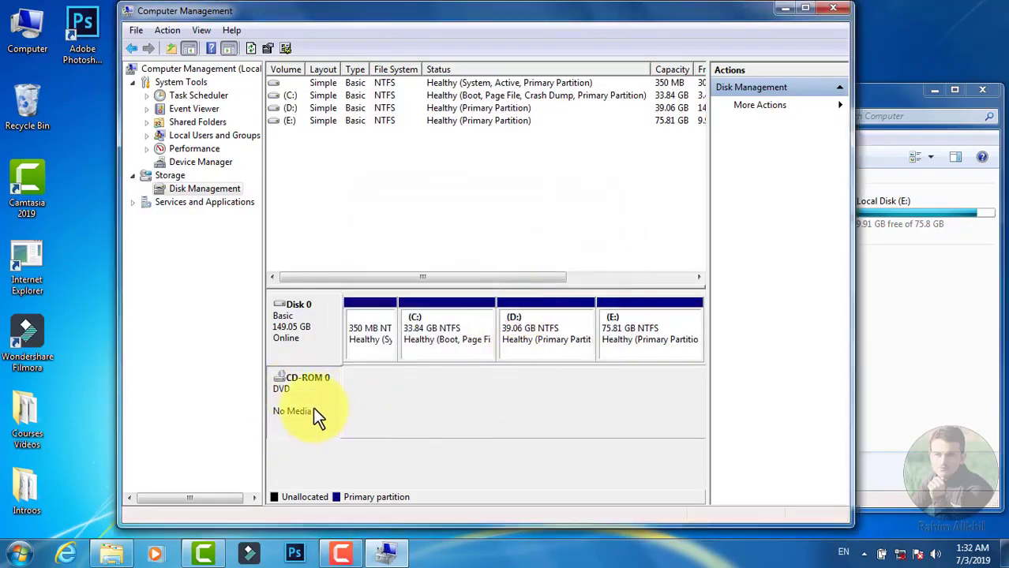
Check the DVD drive in the Computer window, and close both that window and Computer Management
{"action": "left_click", "coordinate": [965, 288]}
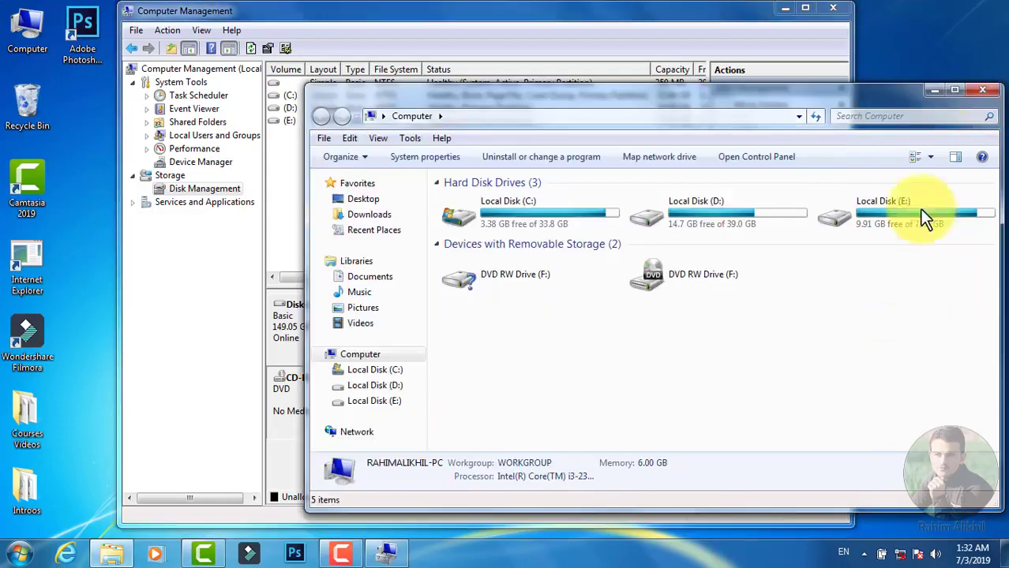
{"action": "left_click", "coordinate": [982, 94]}
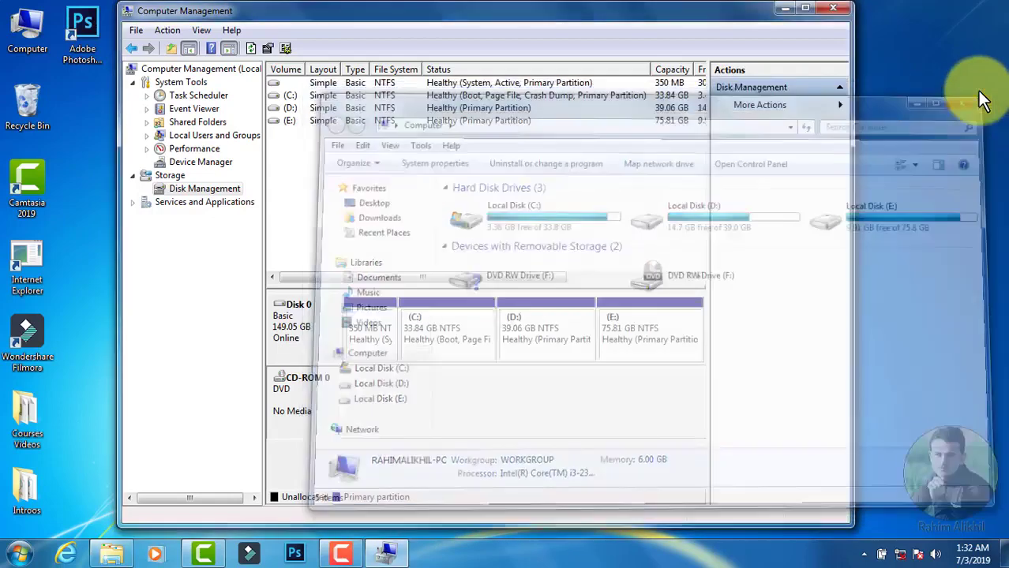
{"action": "left_click", "coordinate": [840, 11]}
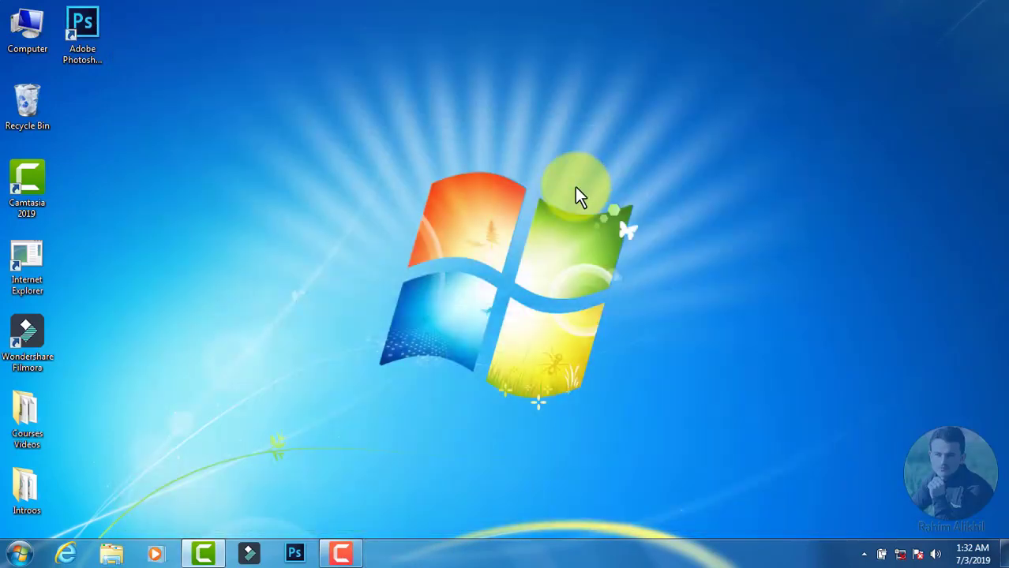